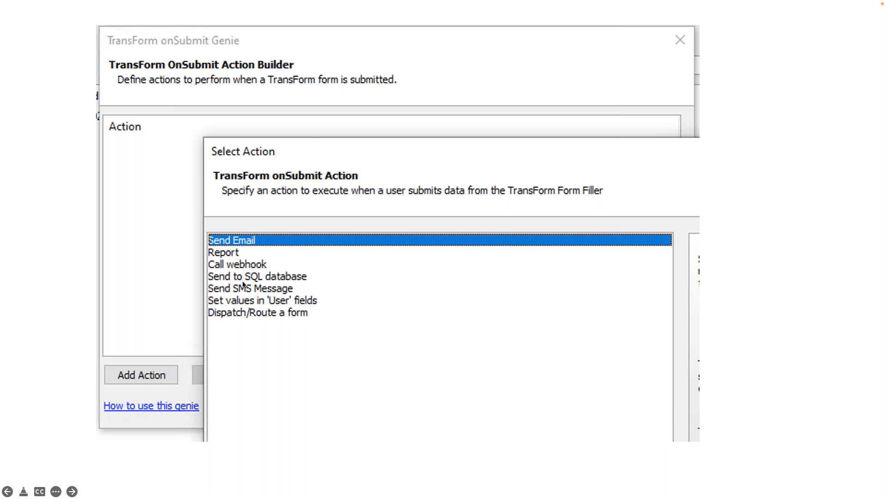
Advance to the Live Demo slide and switch to the Windows desktop in Microsoft Remote Desktop.
left_click(279, 324)
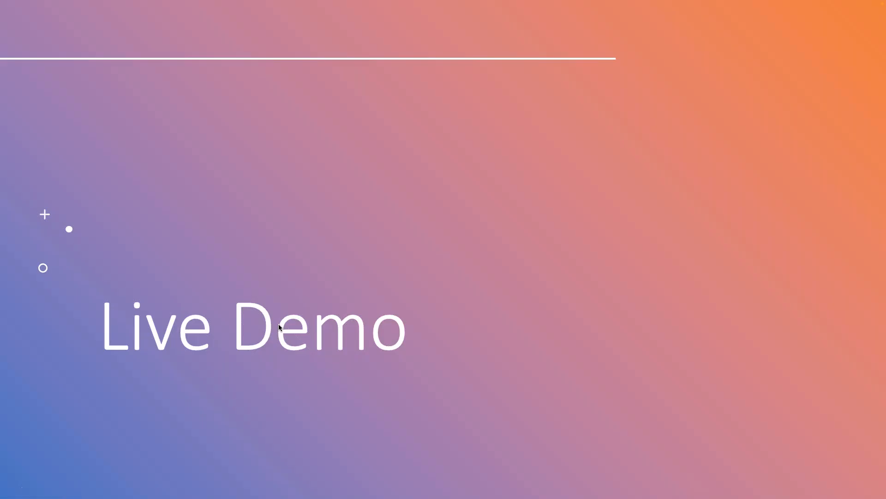
key("super+Tab")
key("super+Tab")
key("super+Tab")
key("super+Tab")
key("super+Tab")
key("super+Tab")
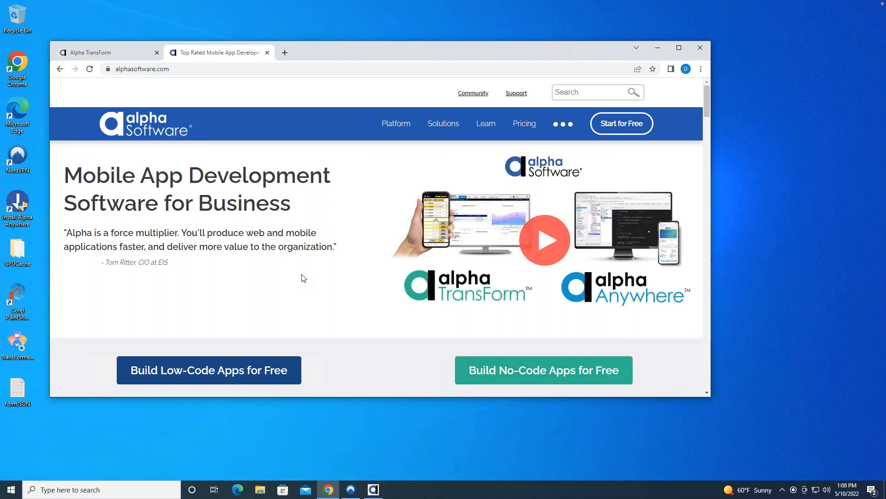
Switch to Alpha Anywhere and open the builder for the TransForm onSubmit event.
mouse_move(393, 126)
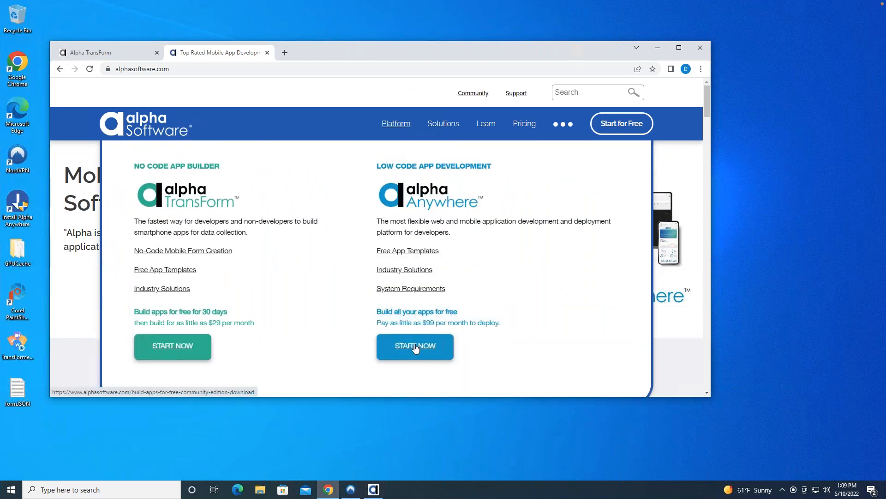
left_click(430, 438)
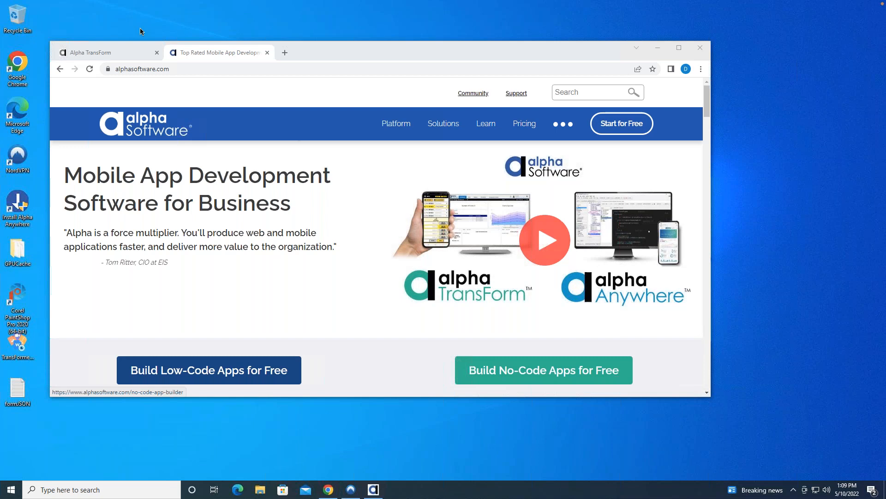
left_click(373, 493)
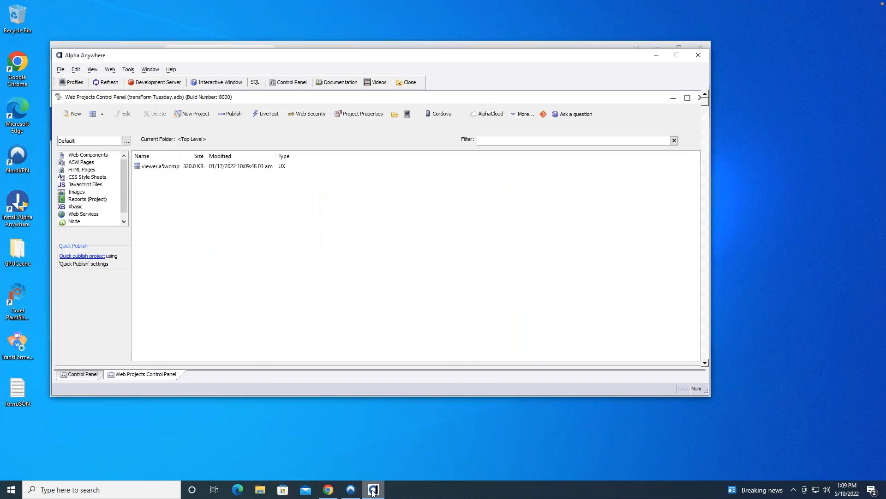
left_click(131, 70)
mouse_move(171, 69)
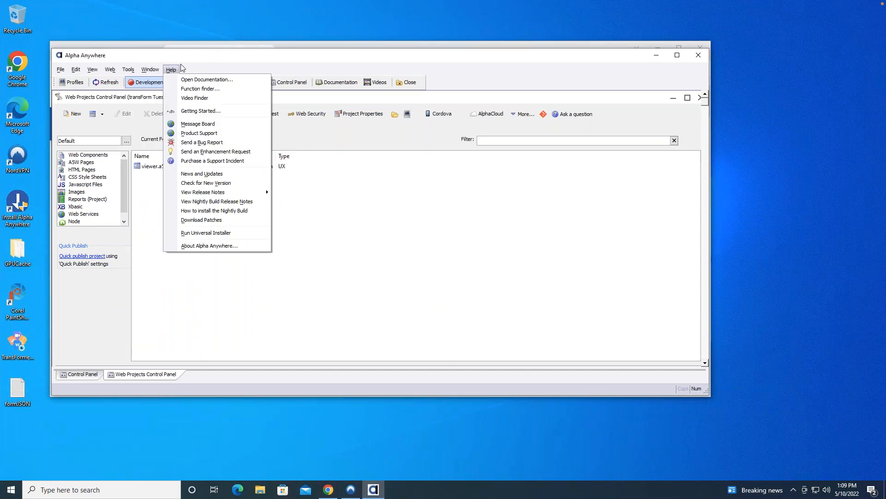
mouse_move(128, 69)
mouse_move(246, 339)
mouse_move(334, 385)
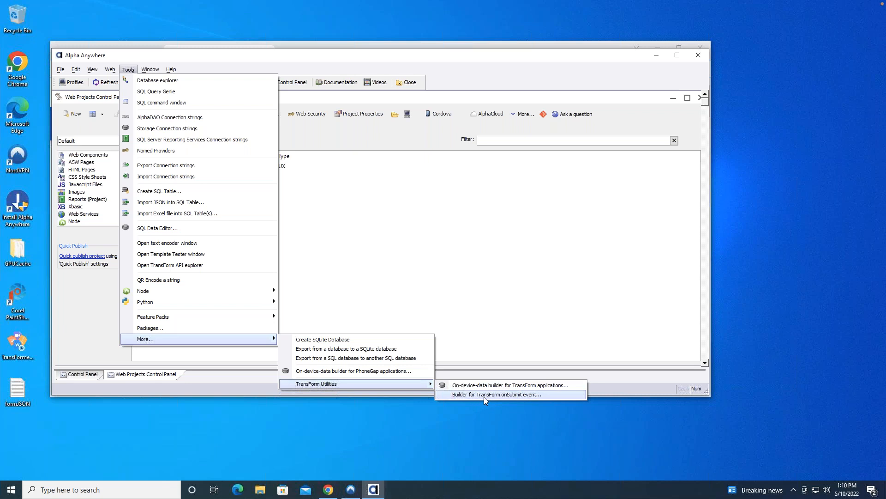
left_click(499, 395)
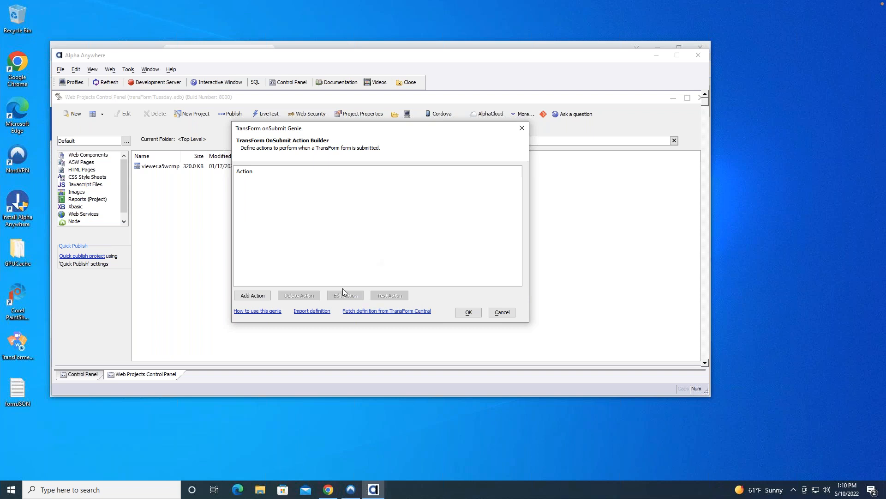
key("super+Tab")
key("super+Tab")
key("super+Tab")
key("super+Tab")
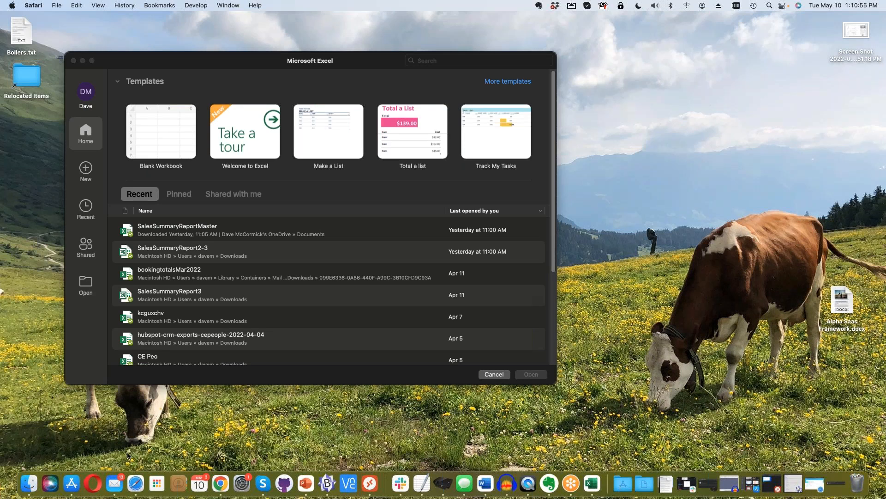
left_click(135, 489)
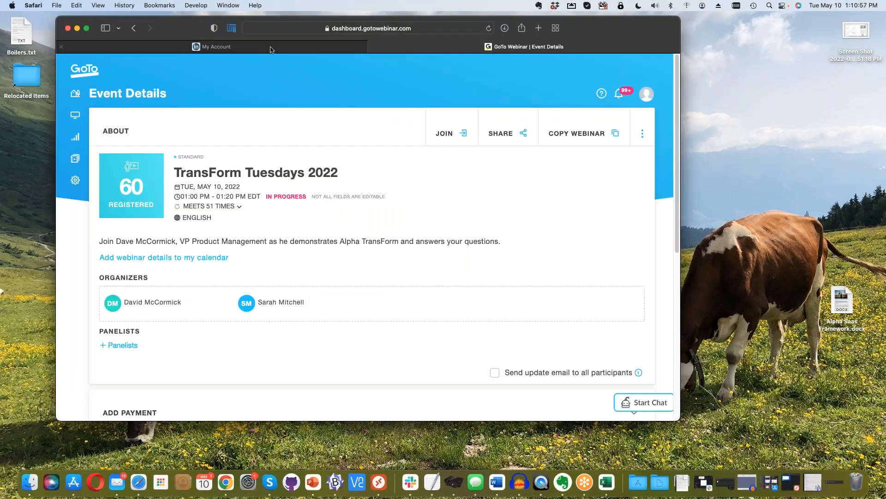
key("super+Tab")
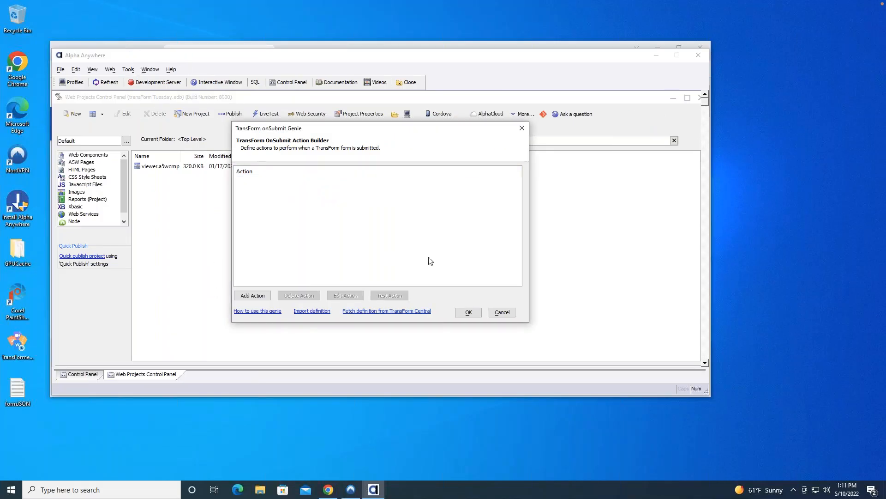
Switch to PowerPoint to view the slide with the onSubmit action's JSON definition, and return to Microsoft Remote Desktop.
left_click(503, 312)
key("super+Tab")
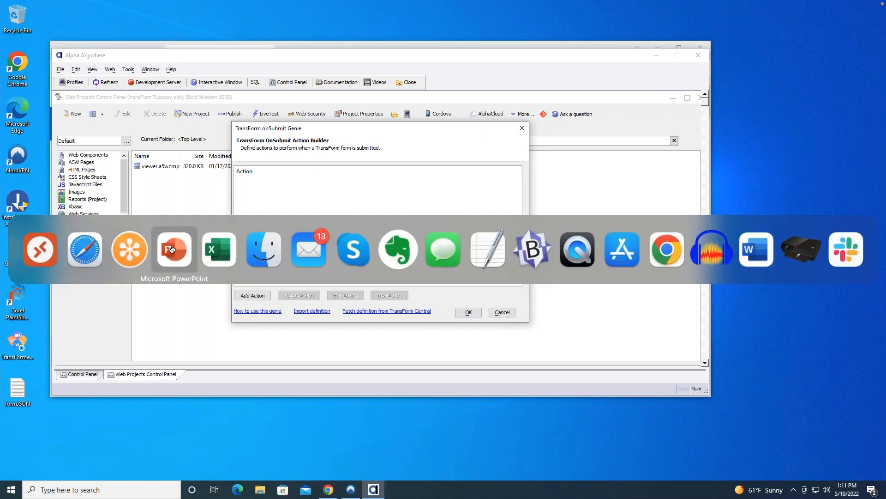
left_click(171, 250)
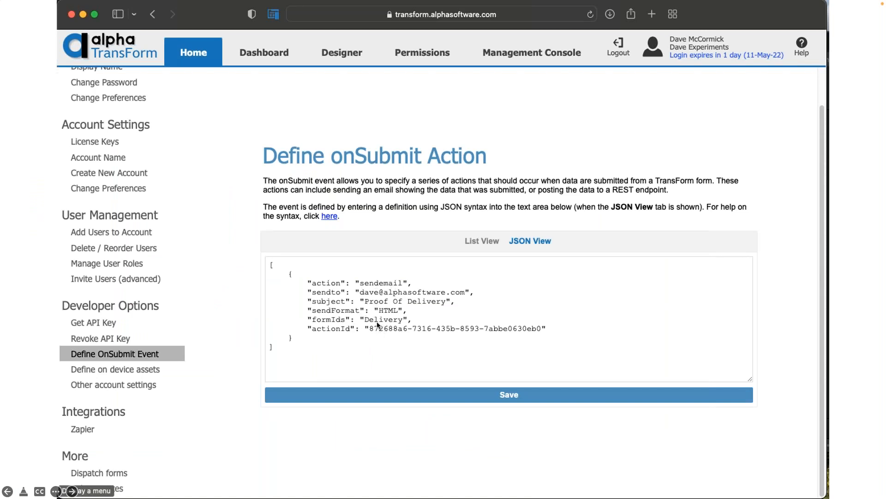
key("super+Tab")
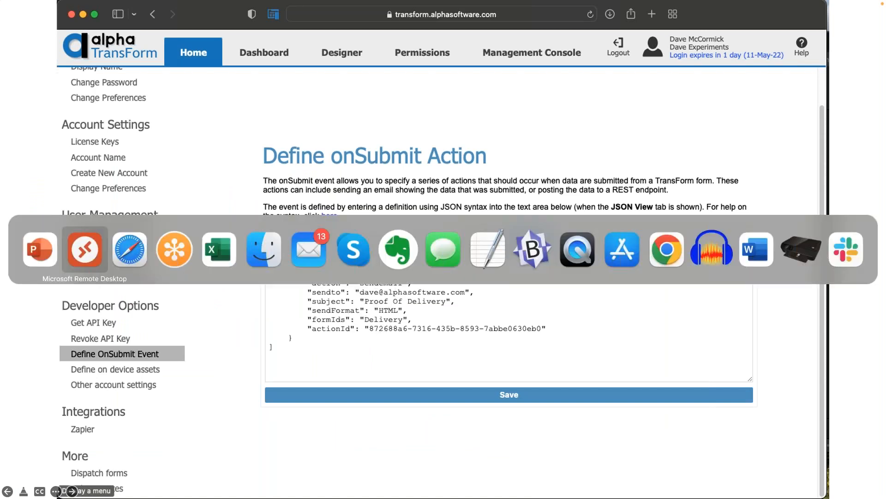
left_click(98, 248)
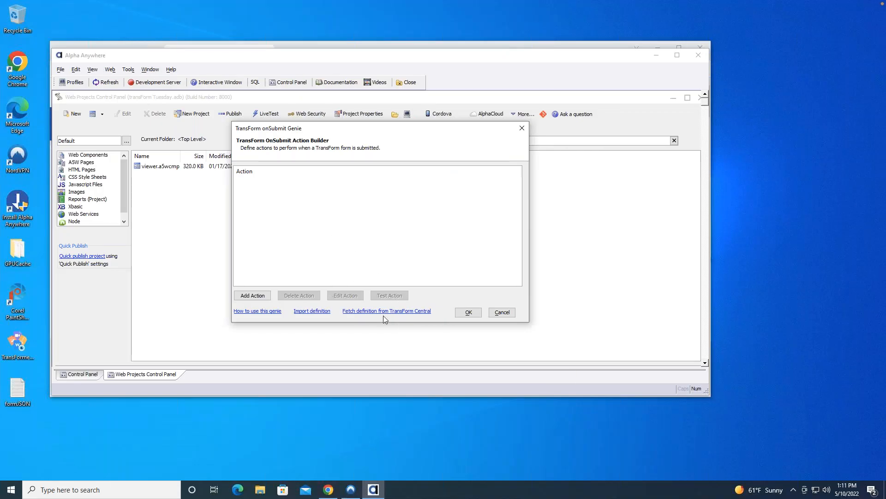
Open the dialog for fetching the onSubmit definition from TransForm Central.
left_click(398, 311)
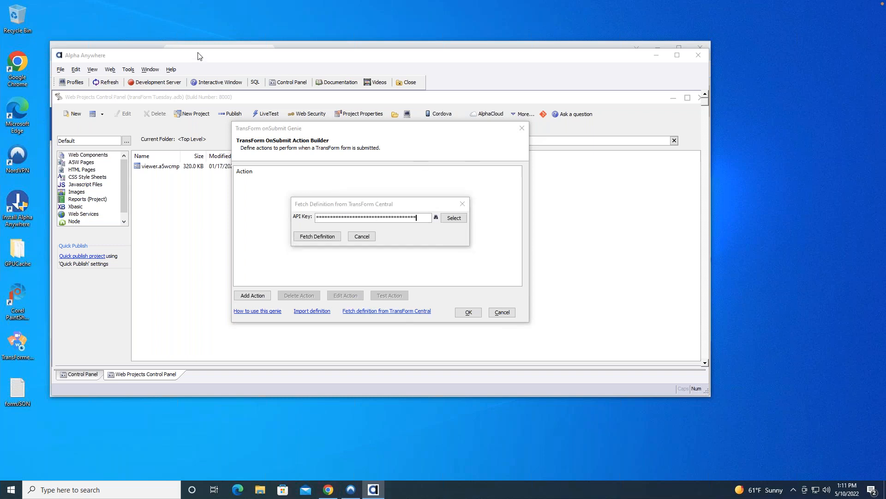
key("super+Tab")
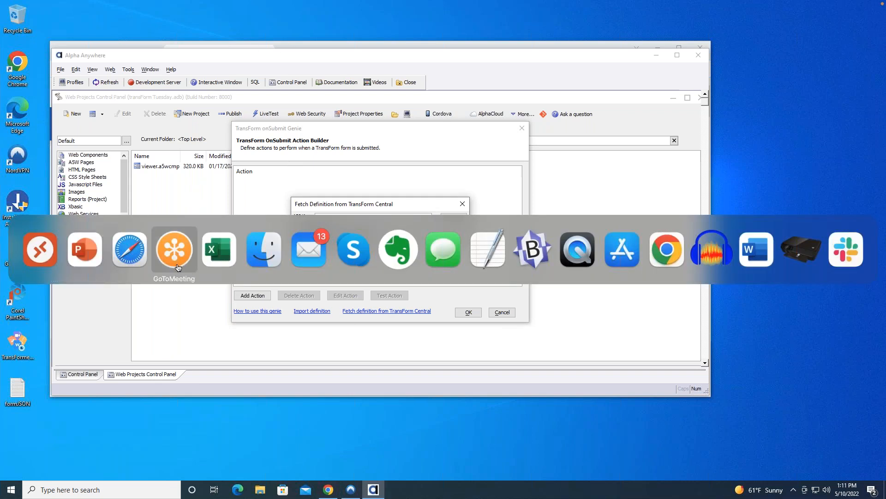
left_click(40, 249)
key("super")
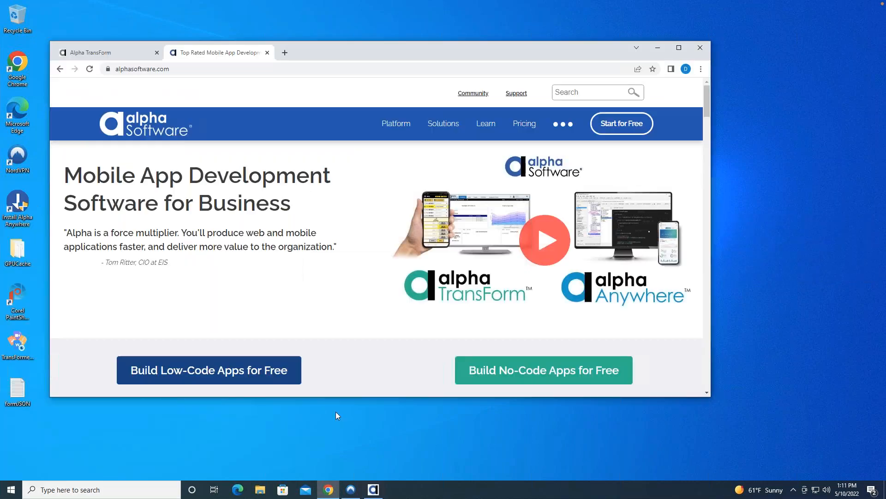
Switch to Chrome and examine the available API key scopes on the Alpha TransForm Get API Key page.
left_click(328, 490)
left_click(131, 52)
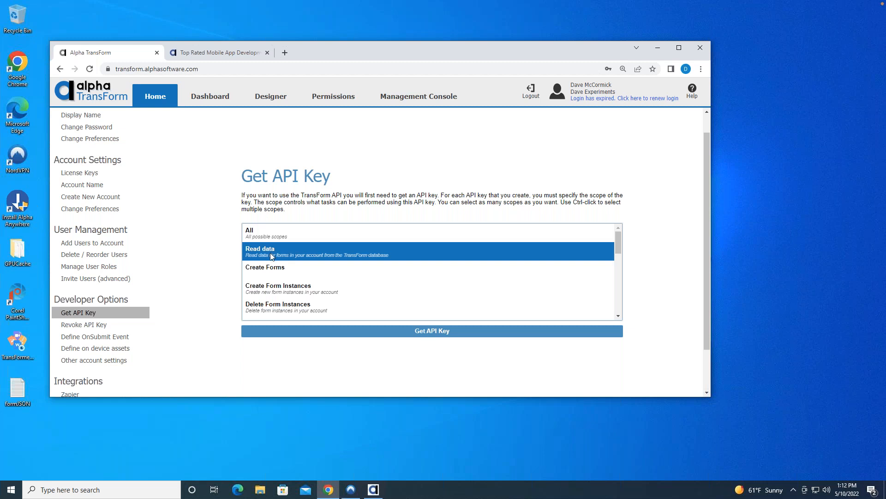
left_click(293, 270, "ctrl")
left_click(298, 250)
Return to Alpha Anywhere, fetch the onSubmit definition with the prefilled API key, and open its Send Email action for editing.
left_click(373, 490)
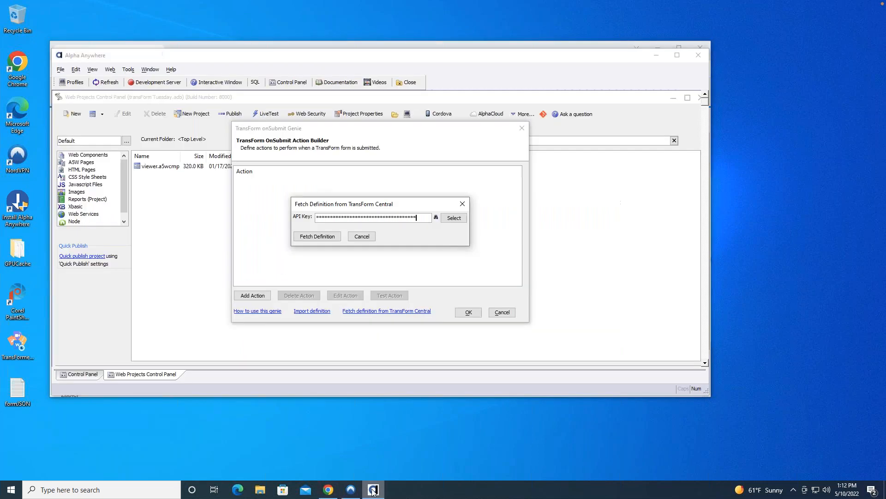
left_click(318, 237)
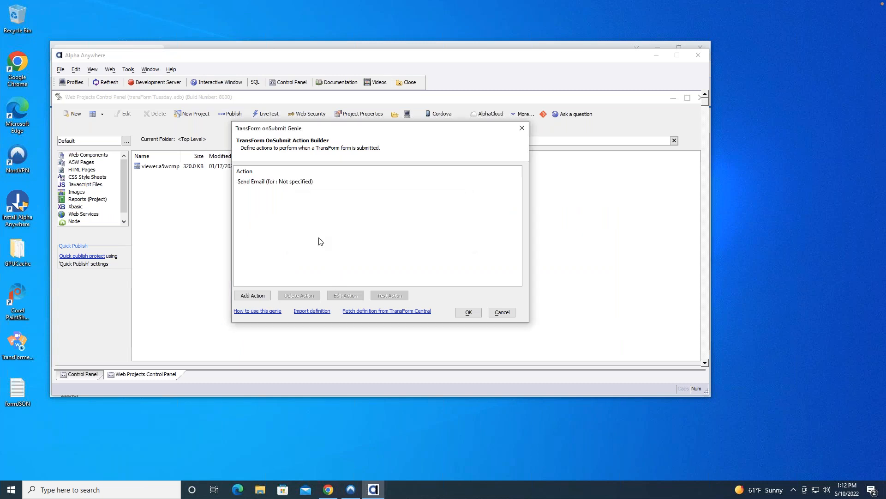
left_click(257, 185)
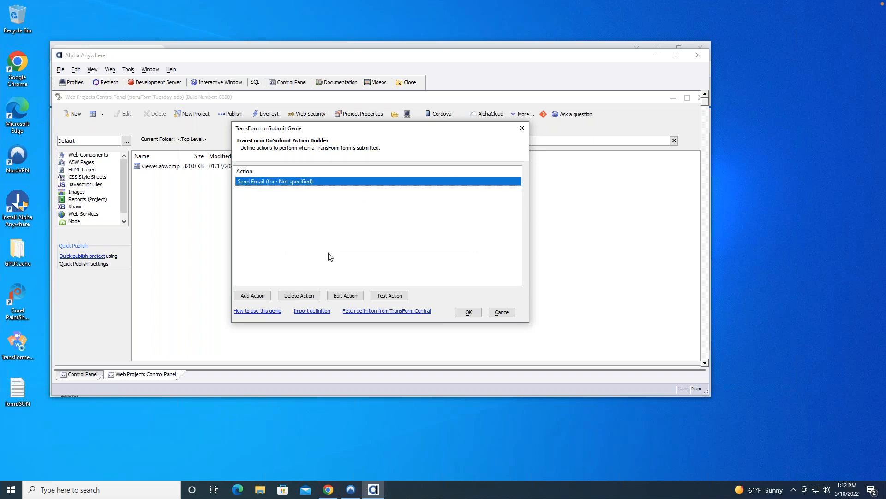
left_click(344, 295)
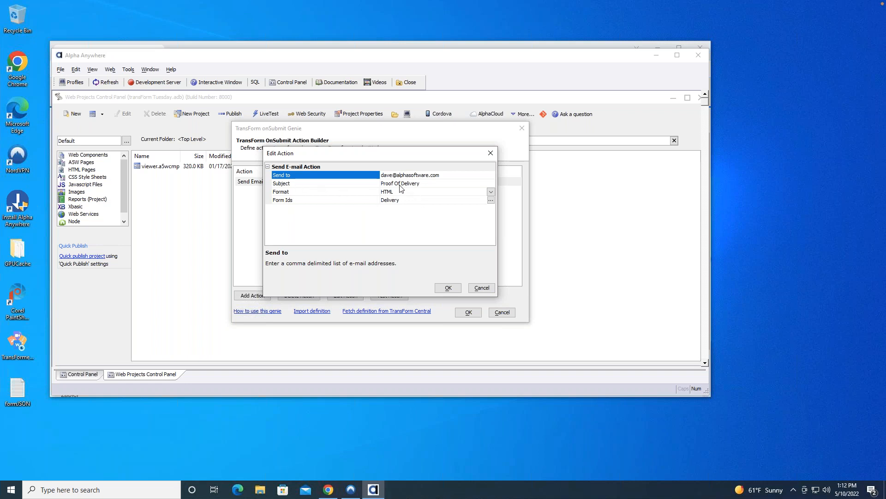
Review the Send Email action's Subject field and its available Format options.
left_click(382, 183)
left_click(438, 185)
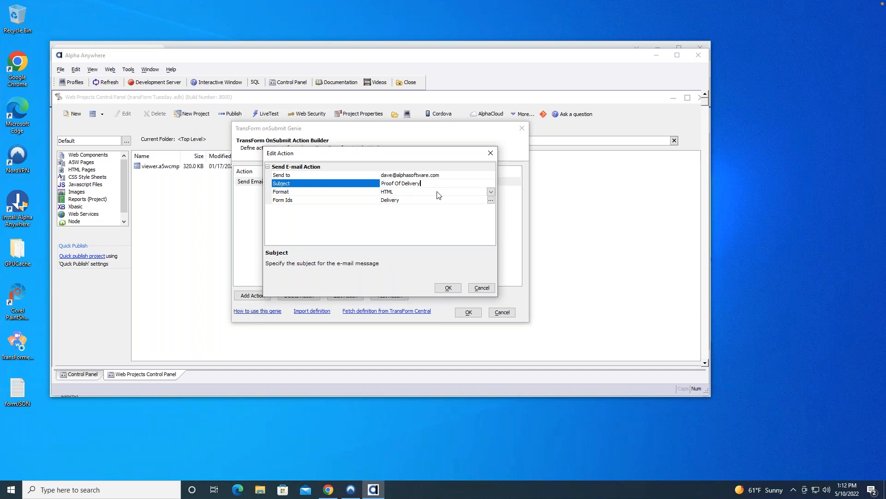
left_click(438, 193)
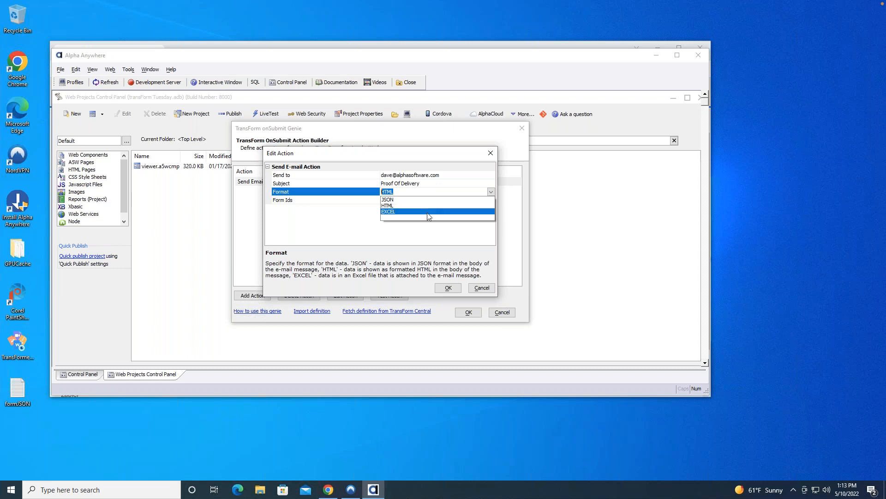
left_click(359, 235)
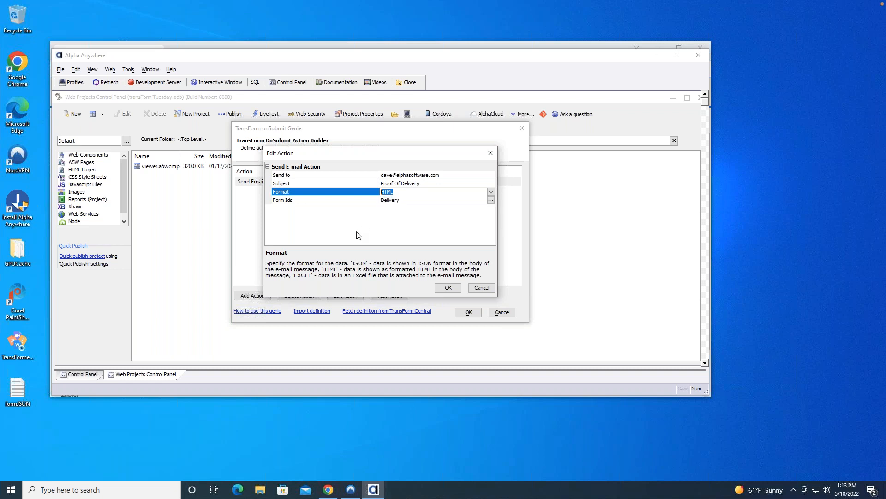
Browse the account's forms for the action's Form Ids, highlight the Delivery form, and cancel out of the action's settings.
left_click(439, 200)
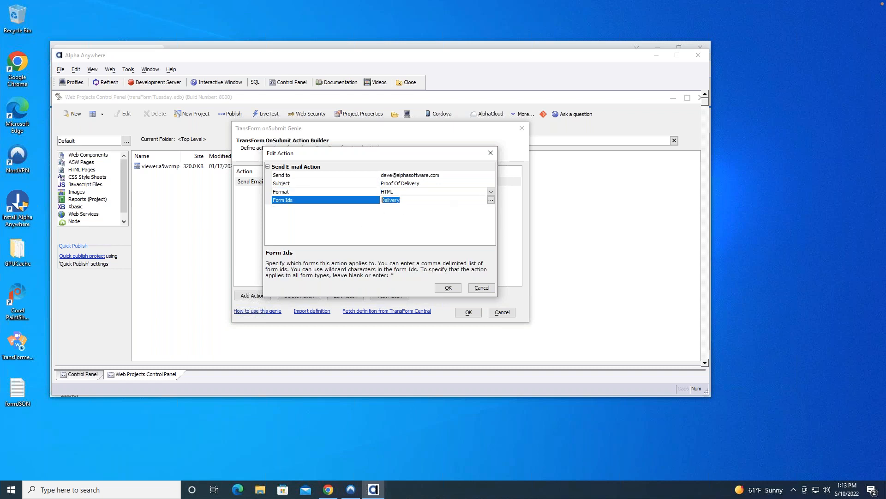
left_click(491, 201)
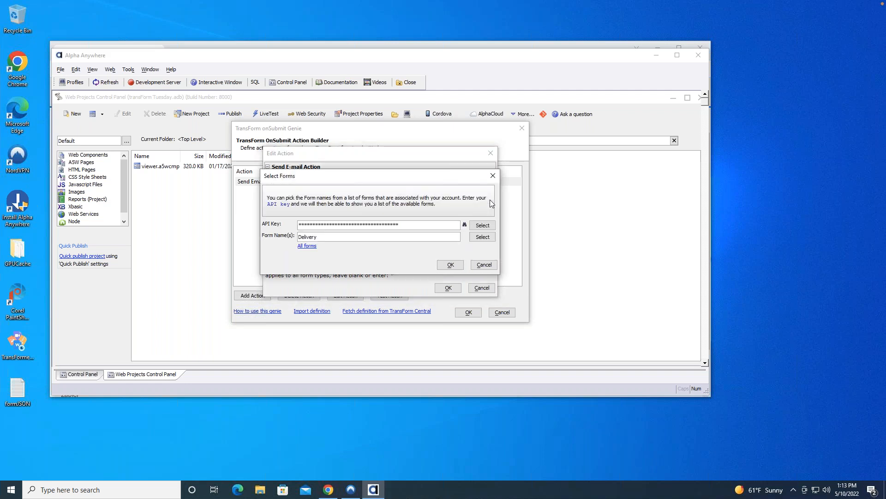
left_click(482, 237)
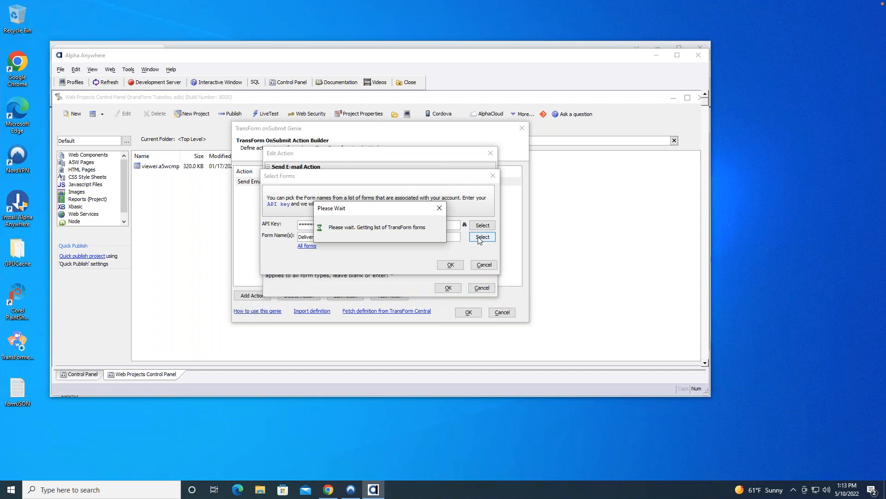
left_click_drag(435, 137, 420, 158)
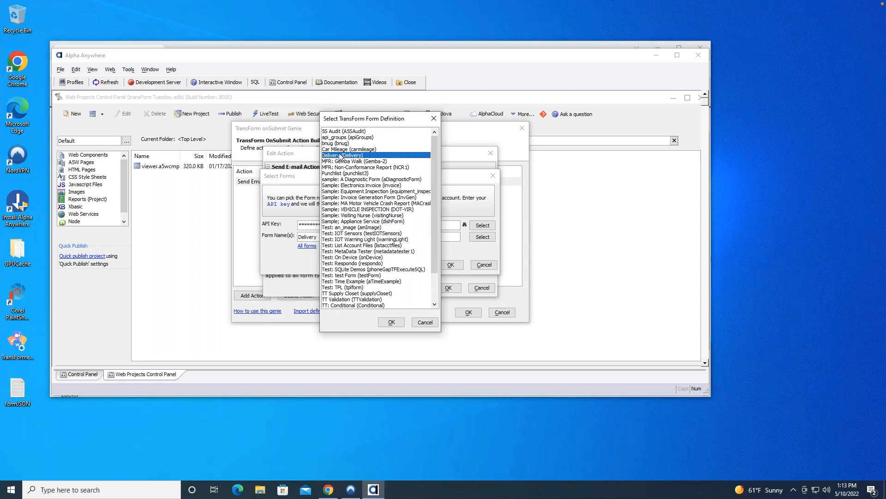
left_click(341, 156)
left_click(425, 322)
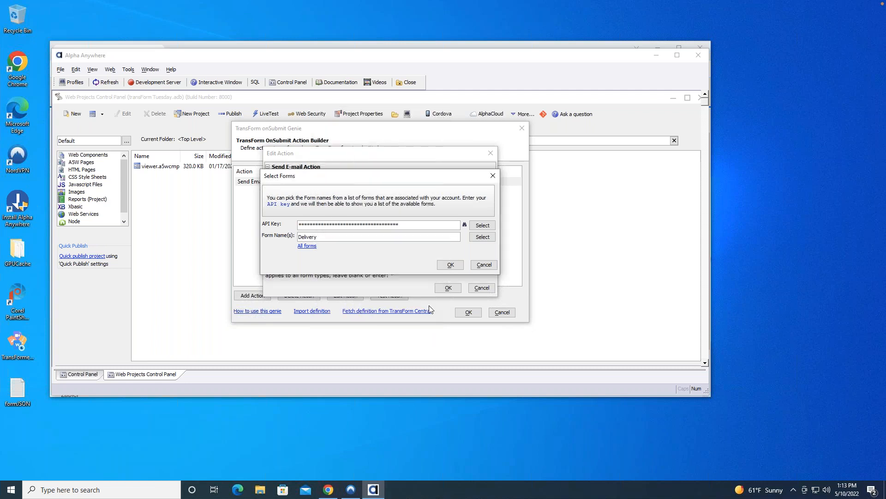
left_click(484, 265)
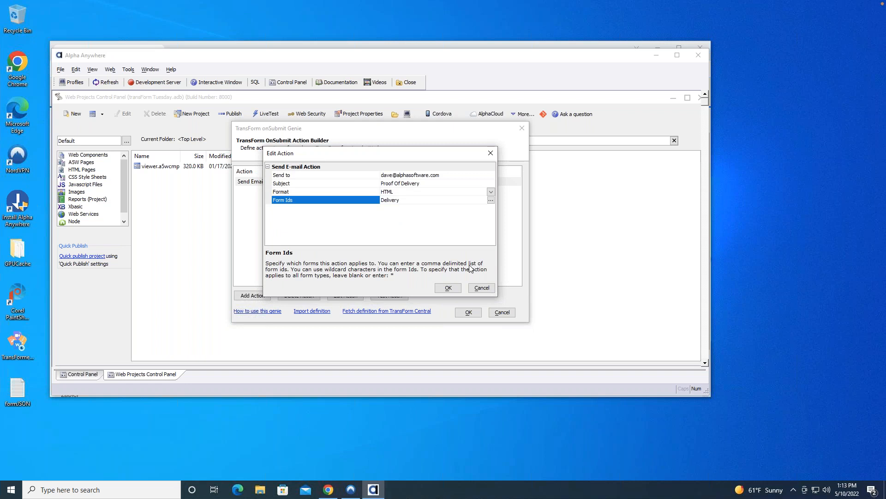
left_click(483, 288)
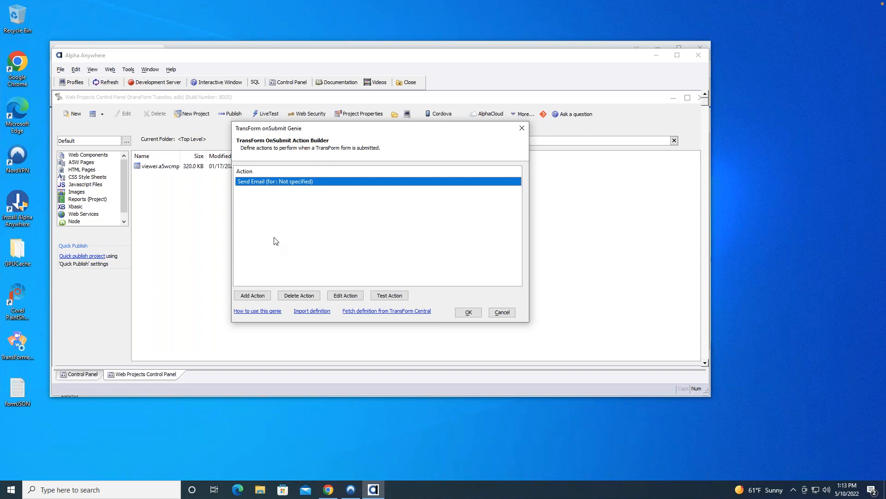
Review the Send Email action's Send to, Subject and Format settings, including the format options, and cancel out of the settings.
left_click(345, 295)
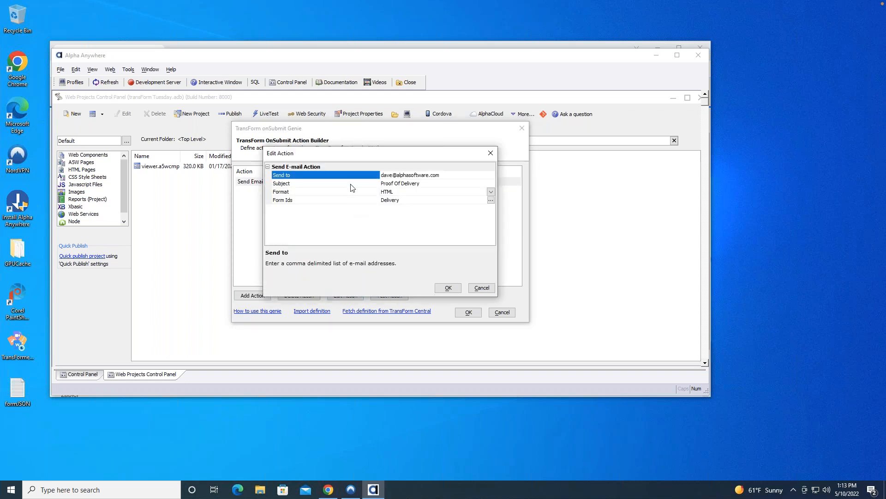
left_click(448, 175)
left_click(441, 175)
key("Tab")
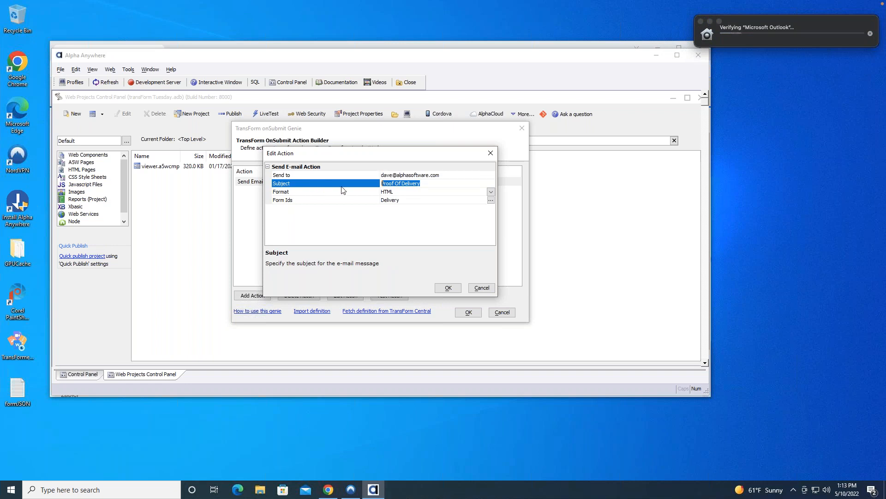
left_click(428, 185)
left_click(420, 193)
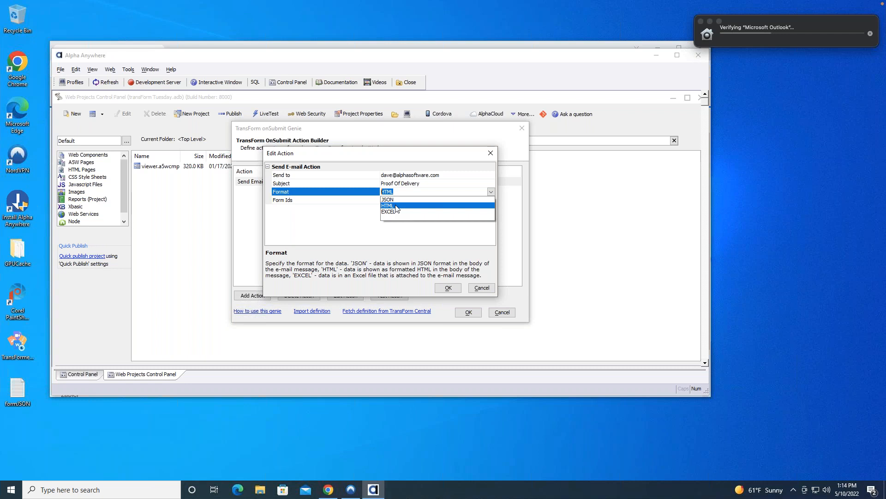
left_click(322, 215)
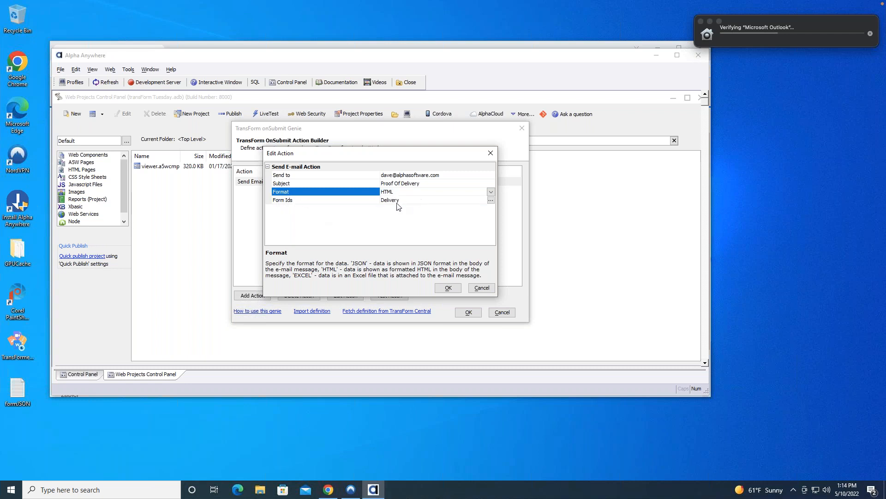
left_click(482, 288)
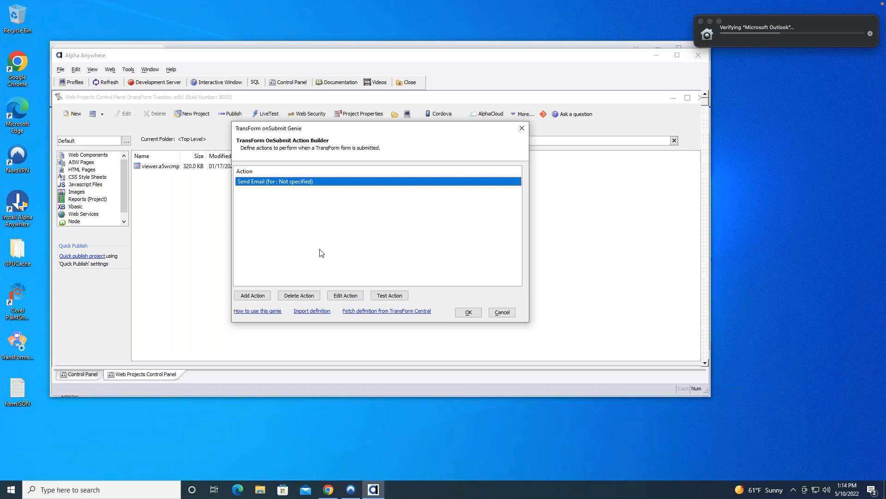
left_click(710, 22)
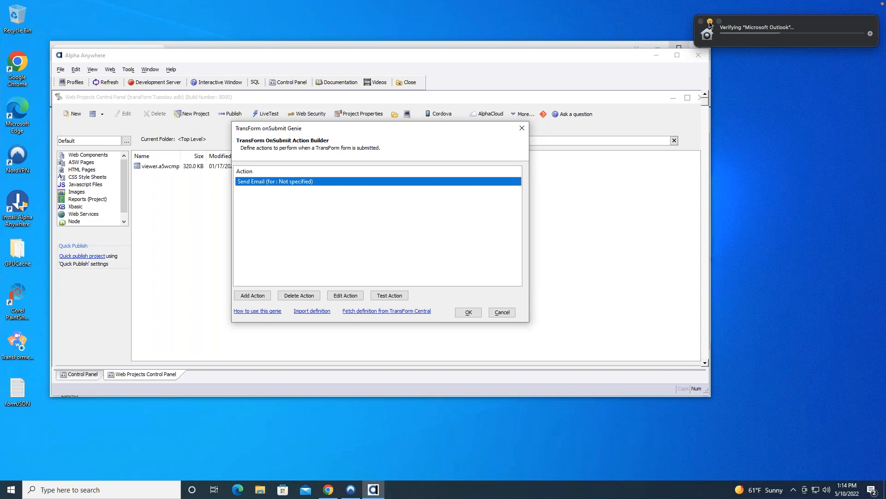
Add a Report action to the onSubmit definition and open its Send Report properties for editing.
left_click(254, 296)
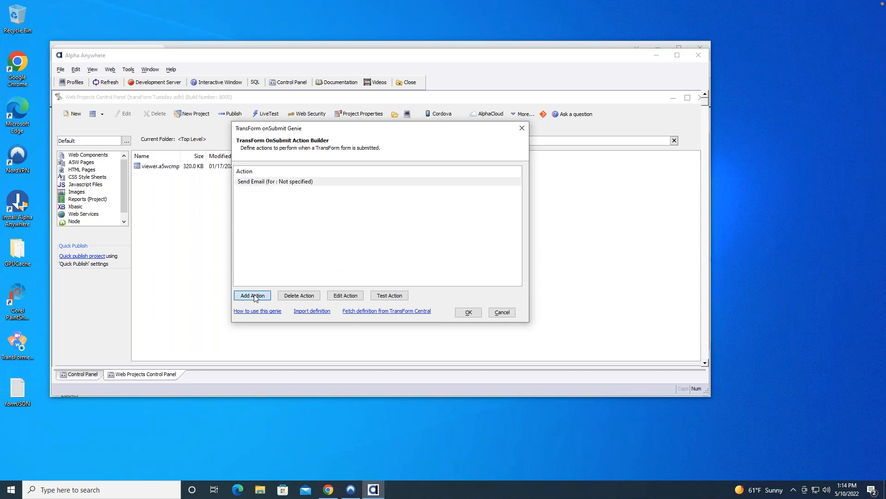
left_click(148, 180)
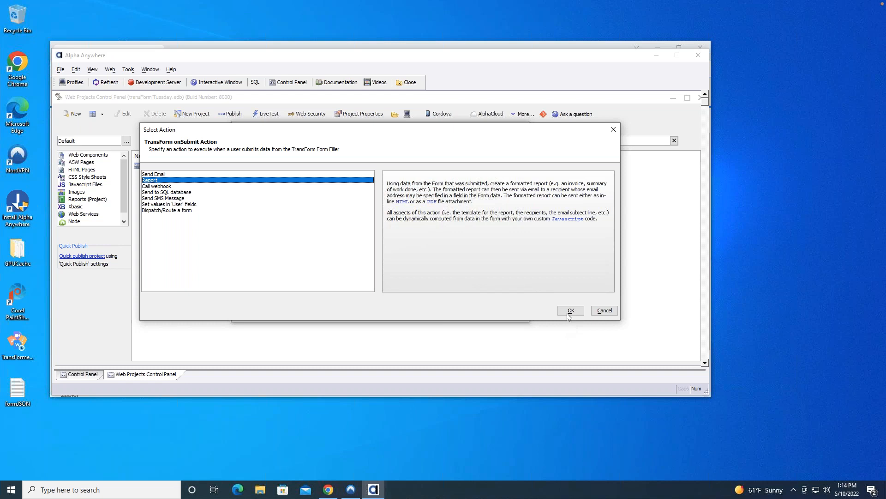
left_click(571, 310)
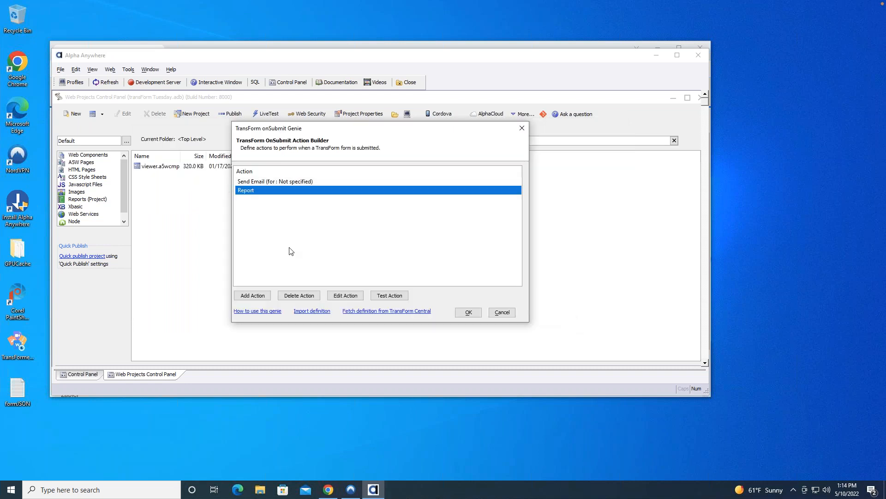
left_click(355, 296)
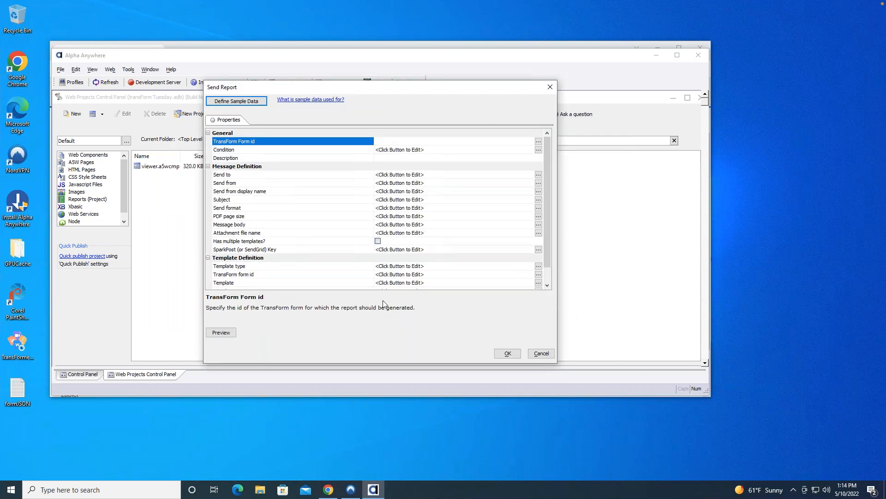
Examine the descriptions of the report's Send to, Send from, Send from display name and Subject properties.
left_click_drag(546, 143, 544, 123)
left_click(245, 176)
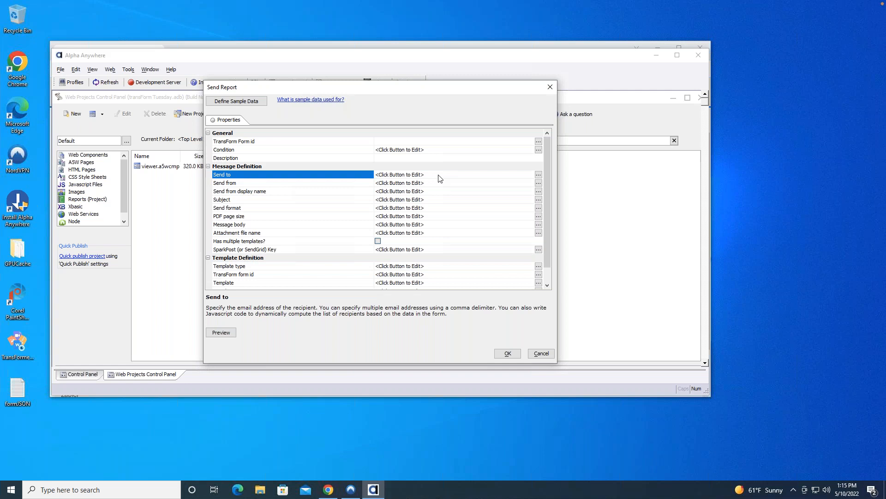
left_click(260, 184)
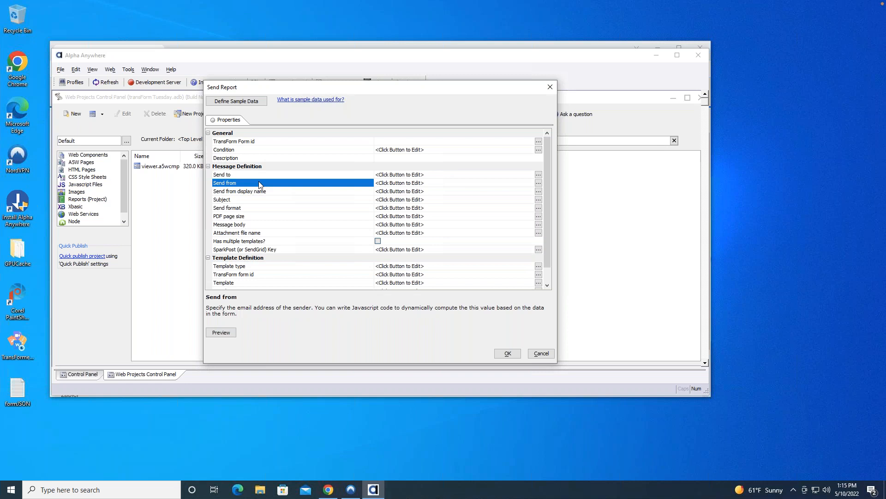
left_click(297, 191)
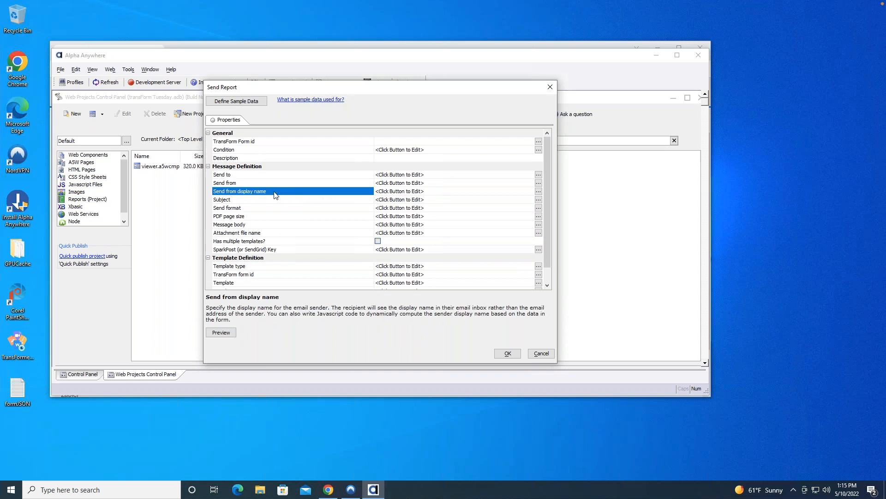
left_click(425, 200)
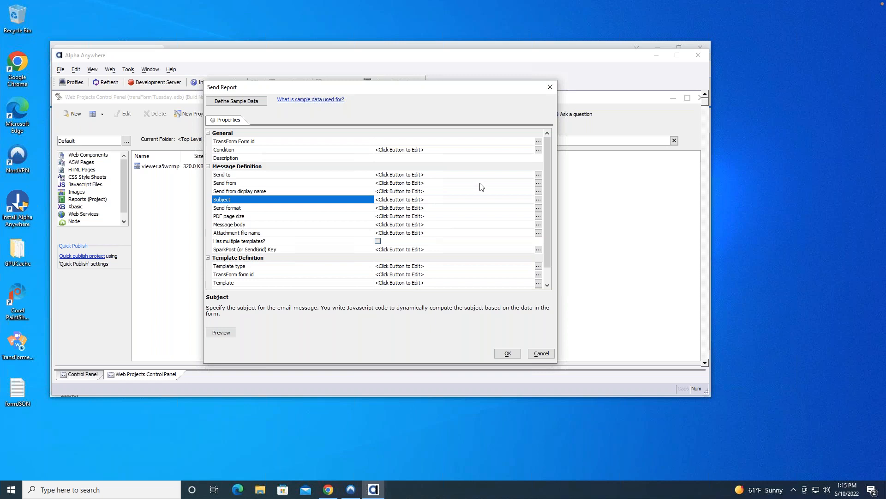
Open the code editor for the report's Send to property, enlarge it, and read the example JavaScript comment.
left_click(271, 175)
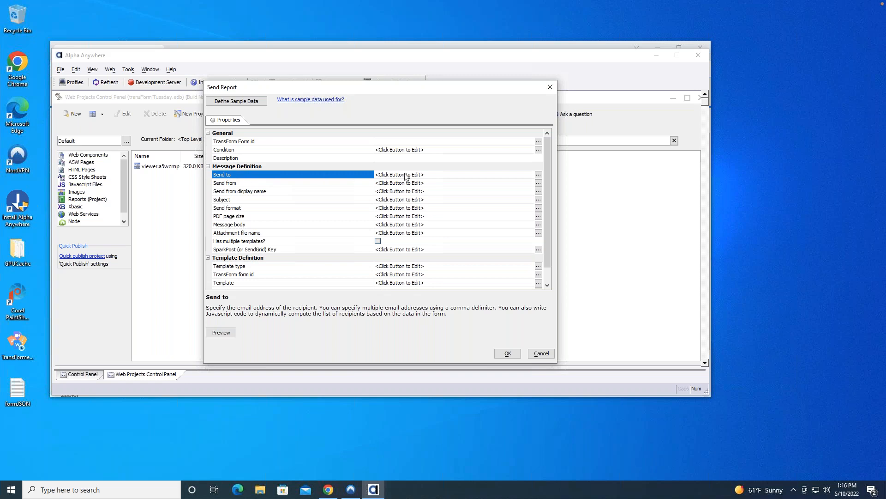
left_click(539, 175)
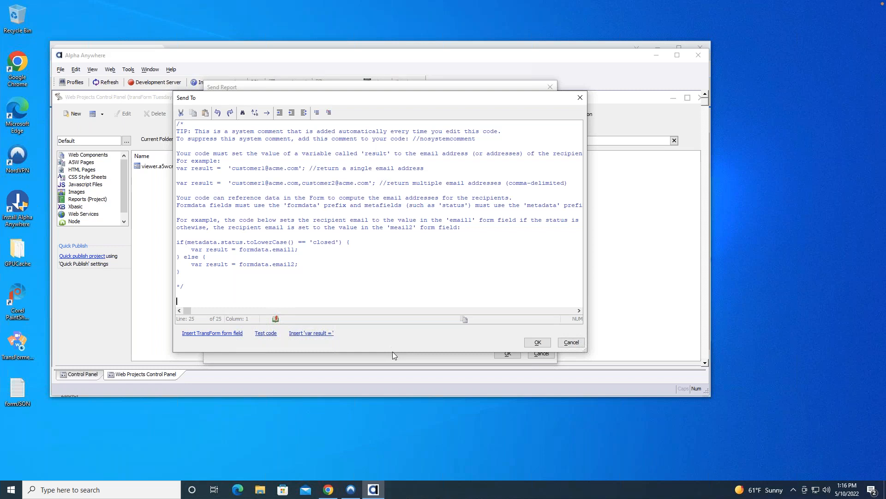
left_click_drag(397, 351, 404, 394)
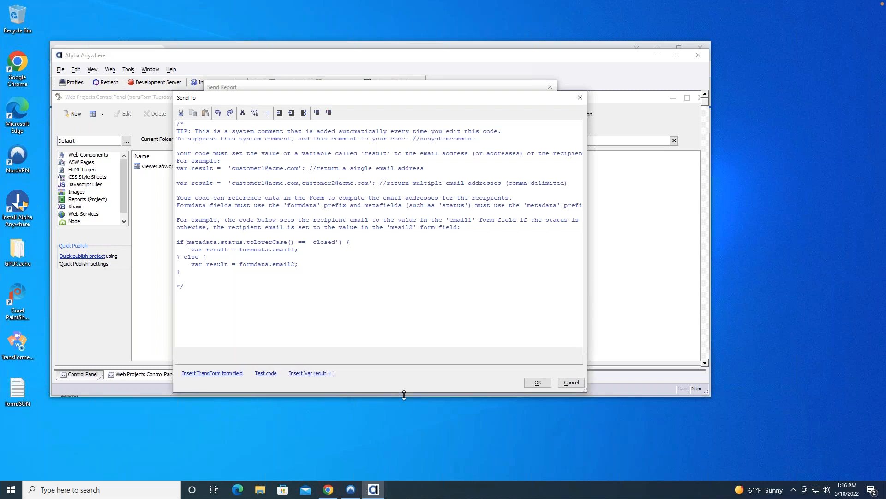
left_click_drag(350, 92, 349, 82)
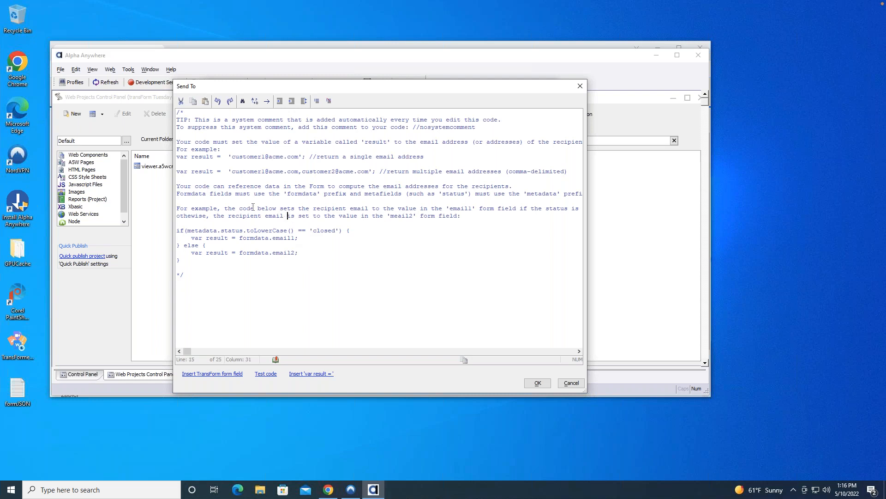
left_click_drag(249, 209, 210, 246)
left_click(270, 274)
Replace the system comment in the Send To code with a 'var result =' statement returning the recipient's quoted email address.
left_click_drag(223, 288, 169, 106)
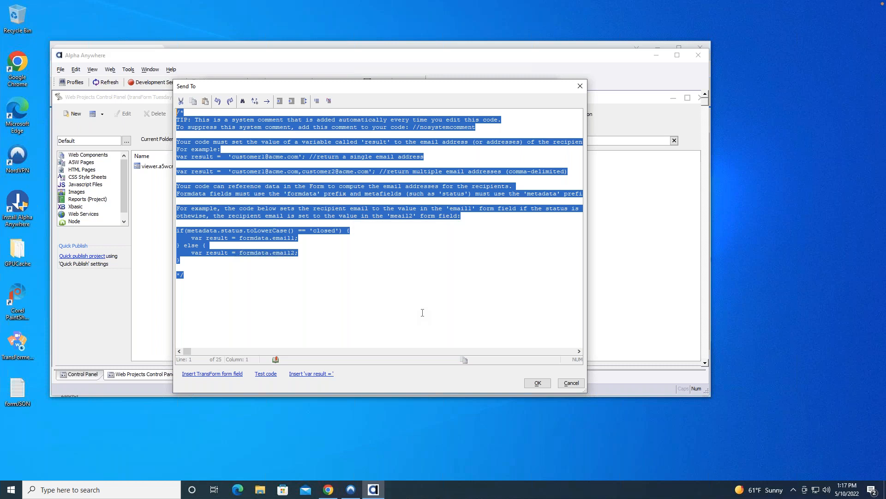
key("Delete")
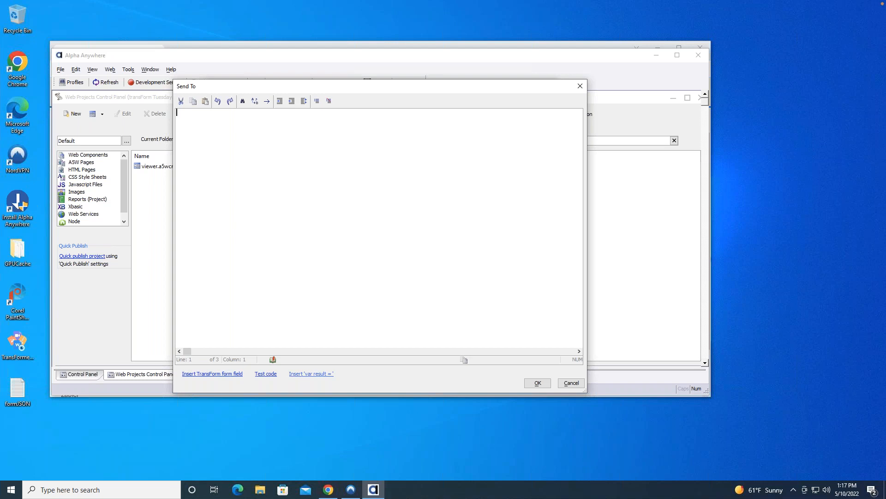
left_click(307, 374)
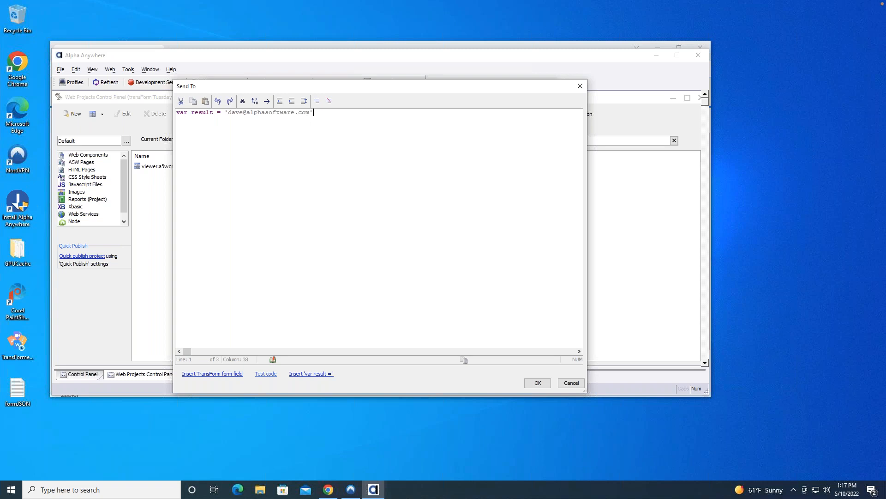
Test the Send To JavaScript code to check its returned value, and close the test dialog.
left_click(266, 373)
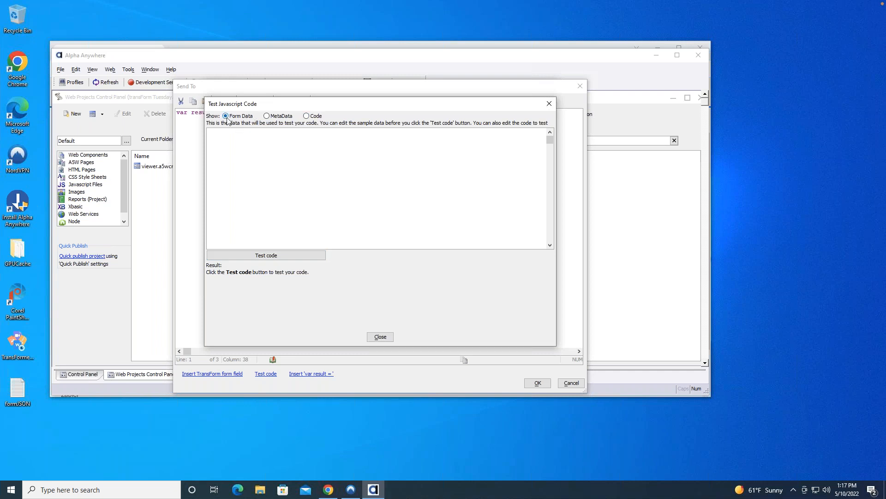
left_click(270, 257)
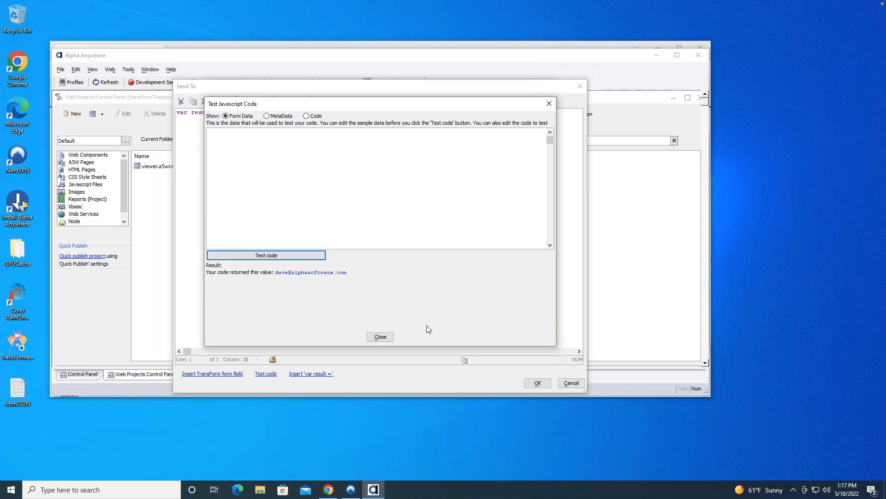
left_click(381, 336)
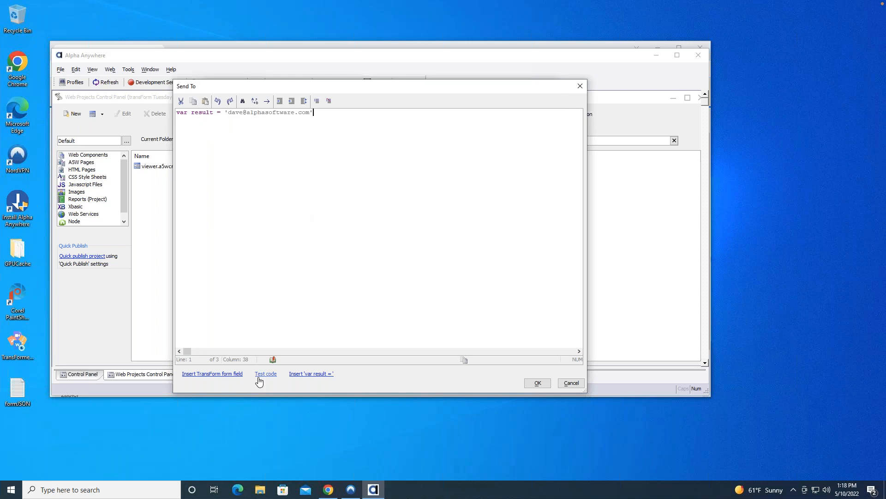
Remove the email address from the Send To code, try to insert a TransForm form field, and exit without saving.
left_click_drag(224, 112, 346, 114)
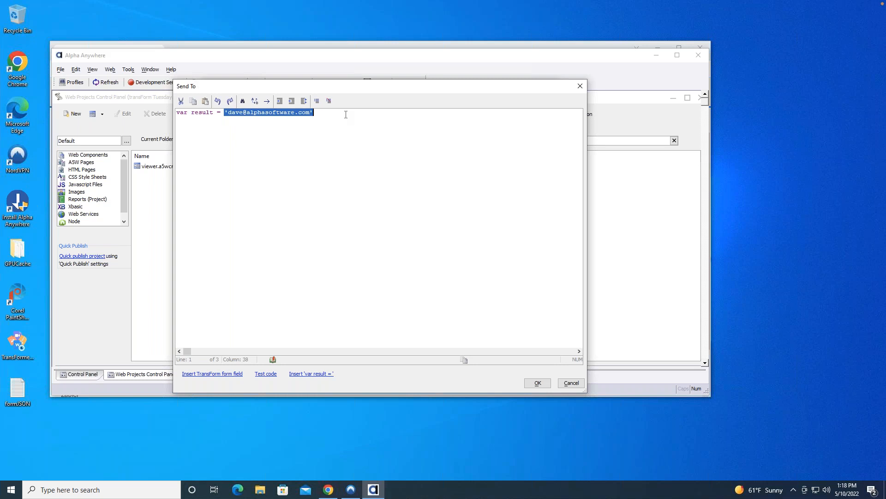
key("Delete")
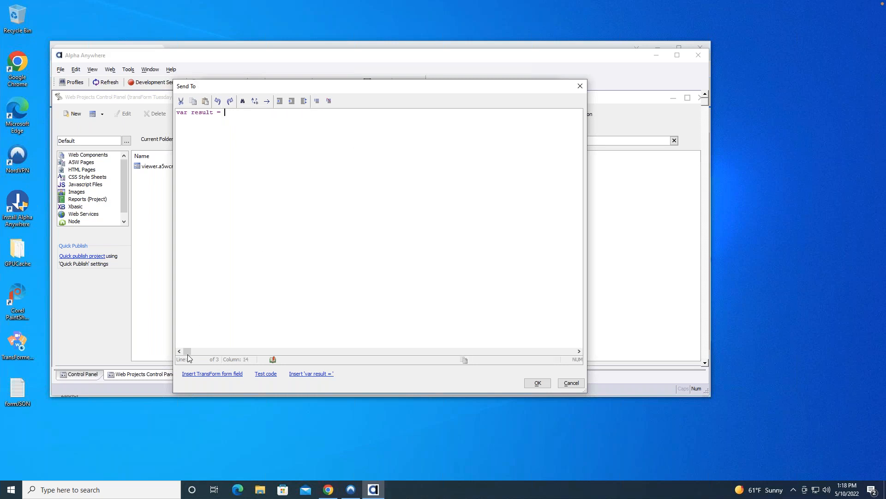
left_click(189, 377)
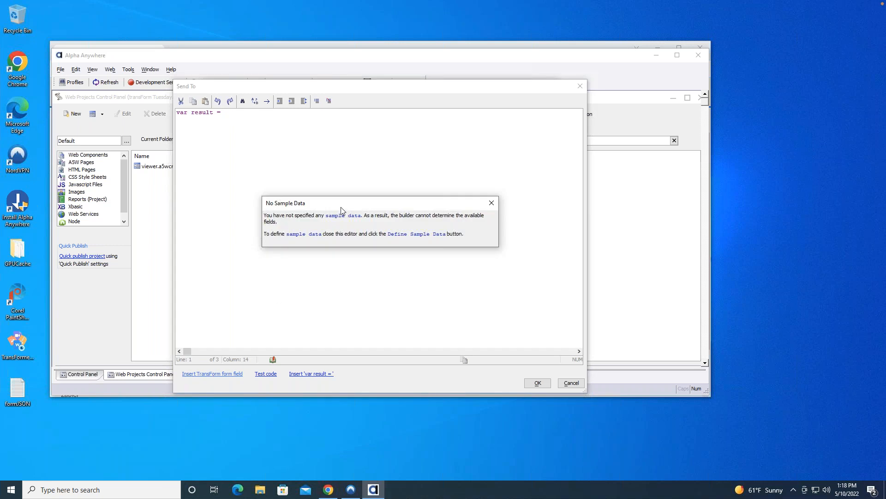
left_click(492, 204)
left_click(571, 383)
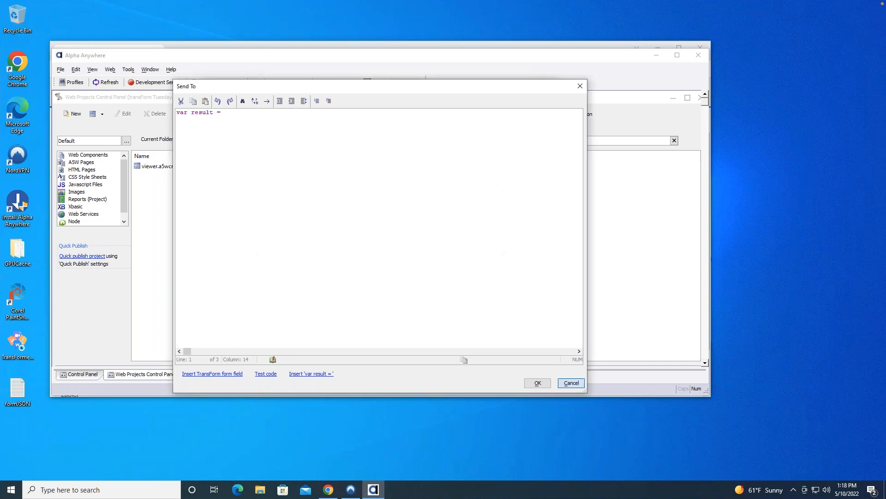
left_click(459, 280)
left_click(570, 383)
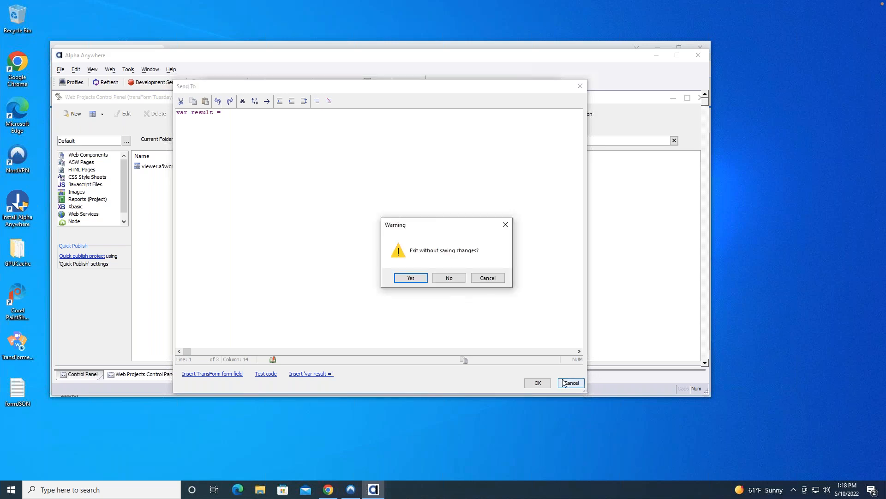
left_click(400, 280)
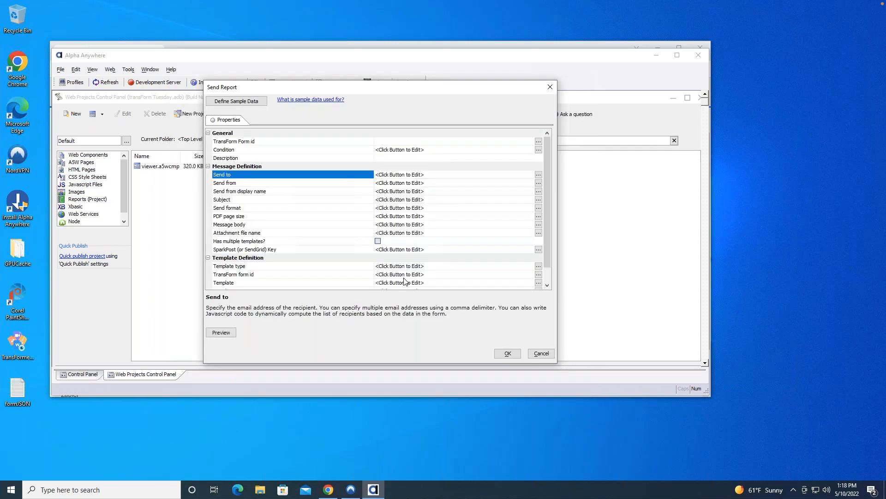
Set the report's TransForm Form id to the 'Sample: Electronics invoice (invoice)' form, which is required before defining sample data.
left_click(257, 104)
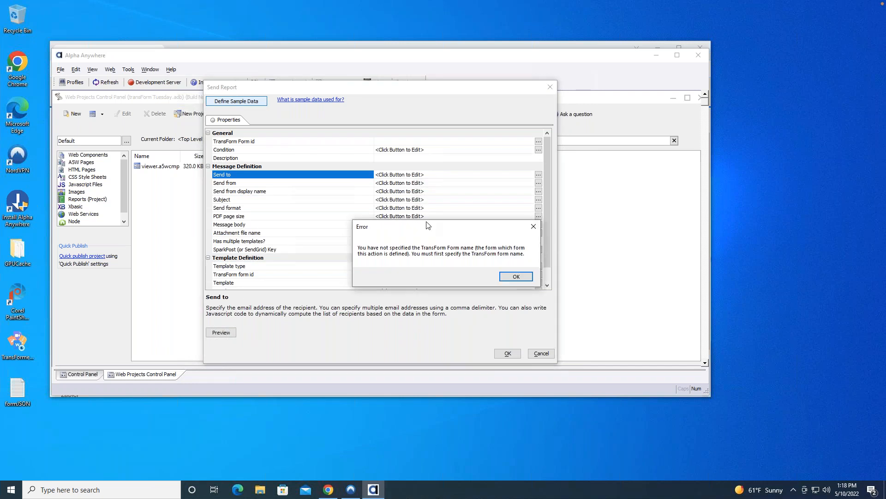
left_click(509, 277)
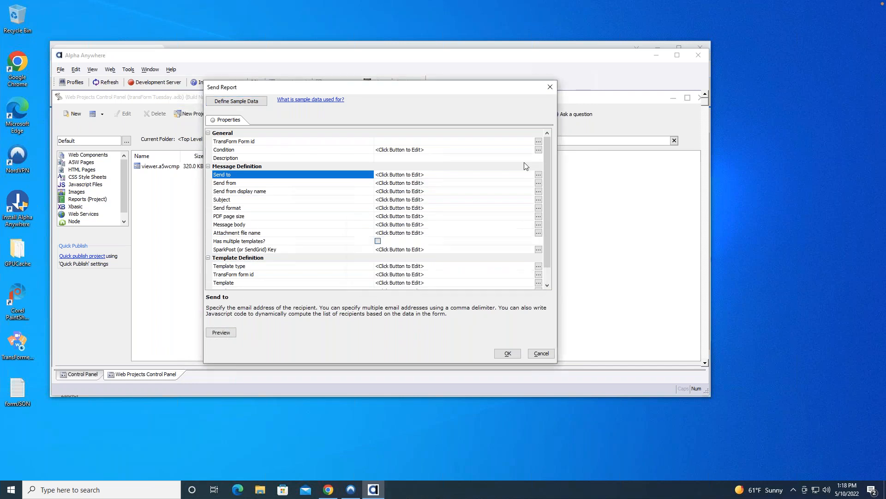
left_click(538, 142)
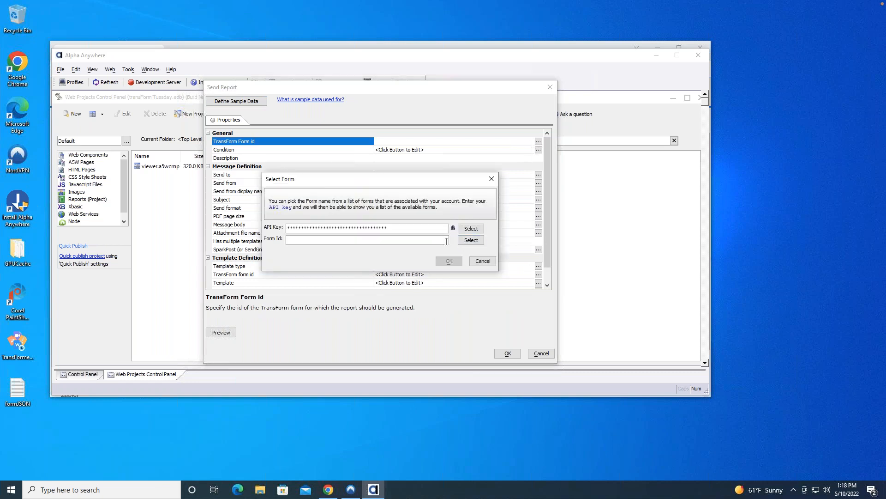
left_click(471, 241)
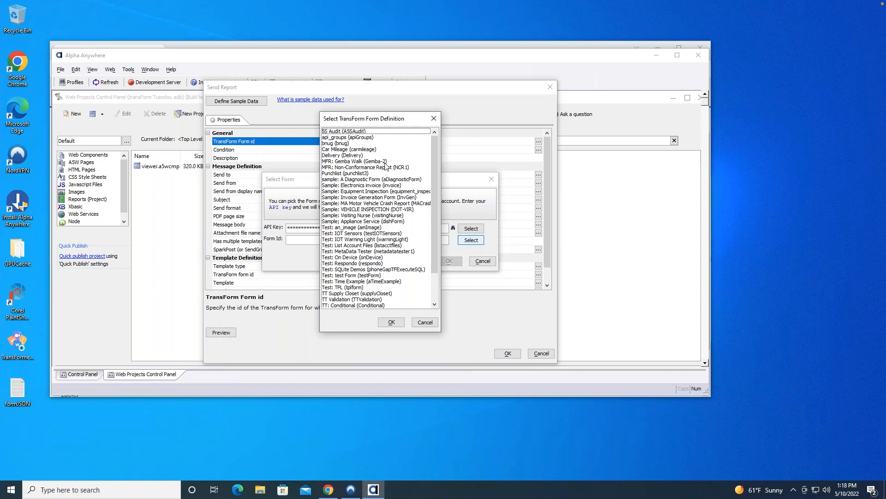
left_click_drag(437, 156, 439, 246)
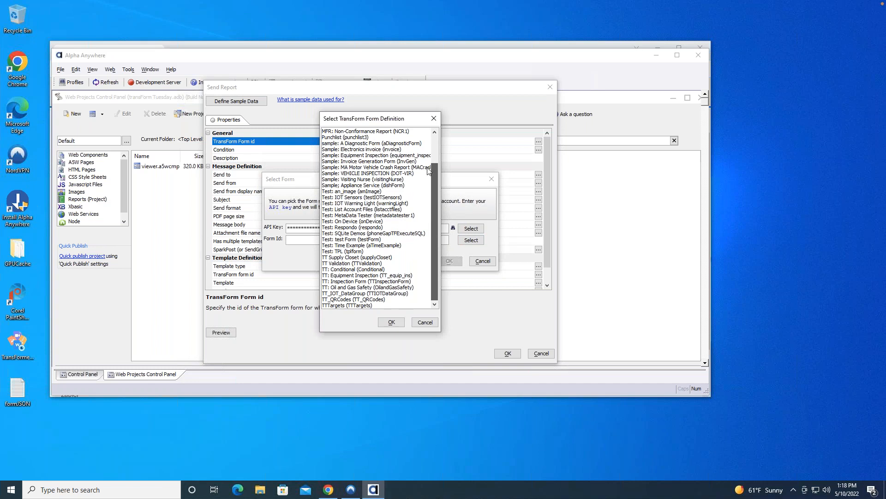
scroll(427, 154, "up", 2)
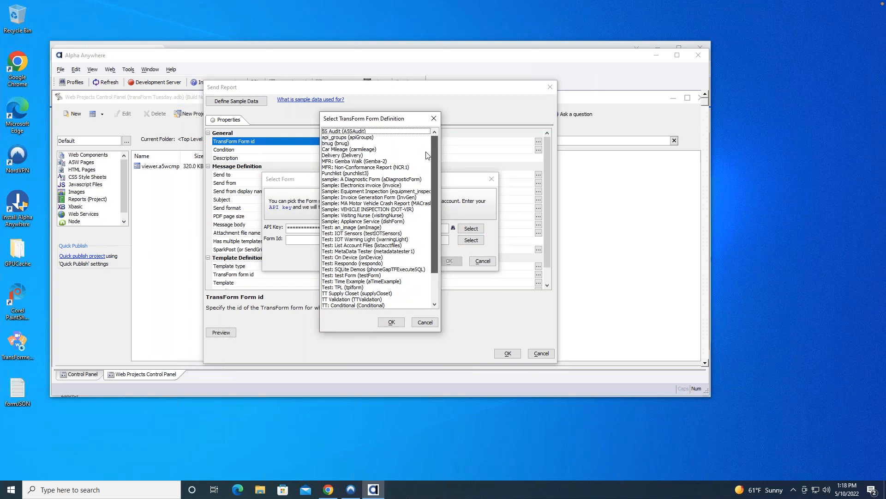
left_click(397, 186)
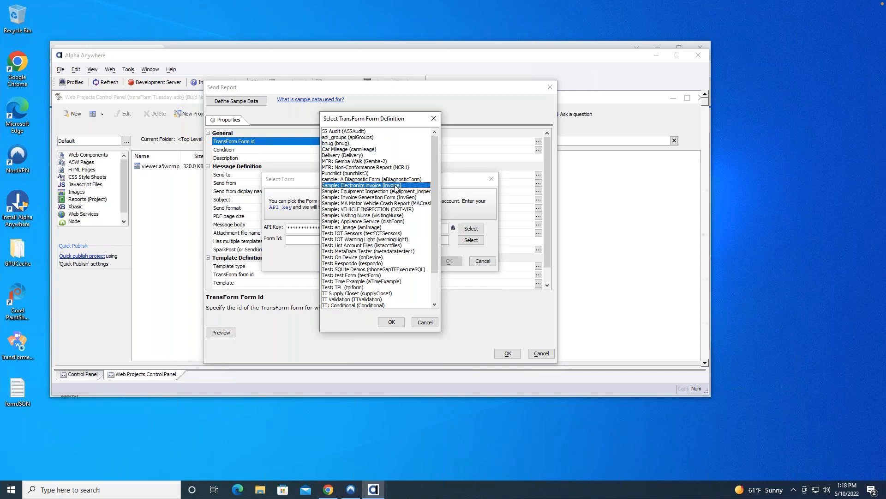
left_click(392, 322)
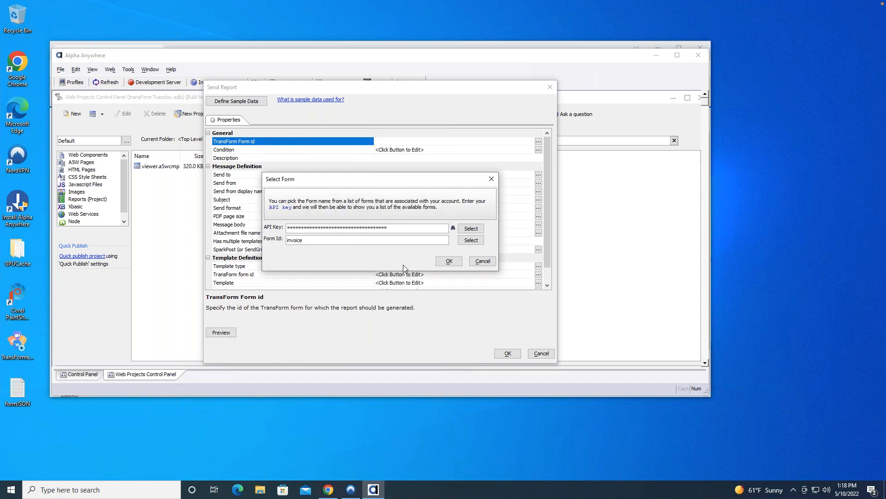
left_click(450, 261)
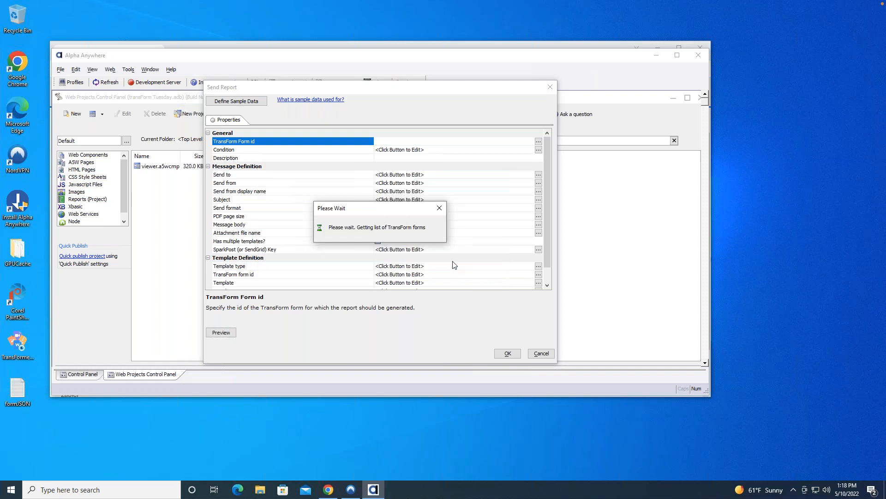
Open the sample data definition, retrieve the fields of the invoice form, and check the enlarged sample data view.
left_click(258, 102)
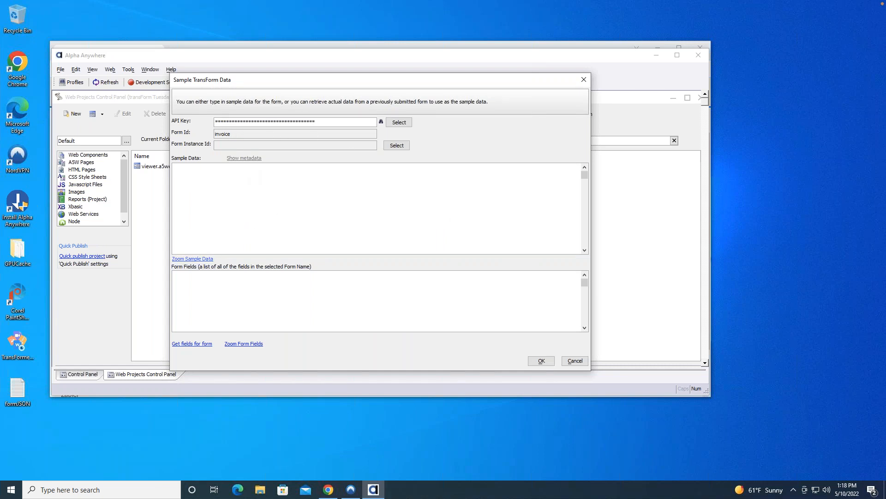
left_click(192, 343)
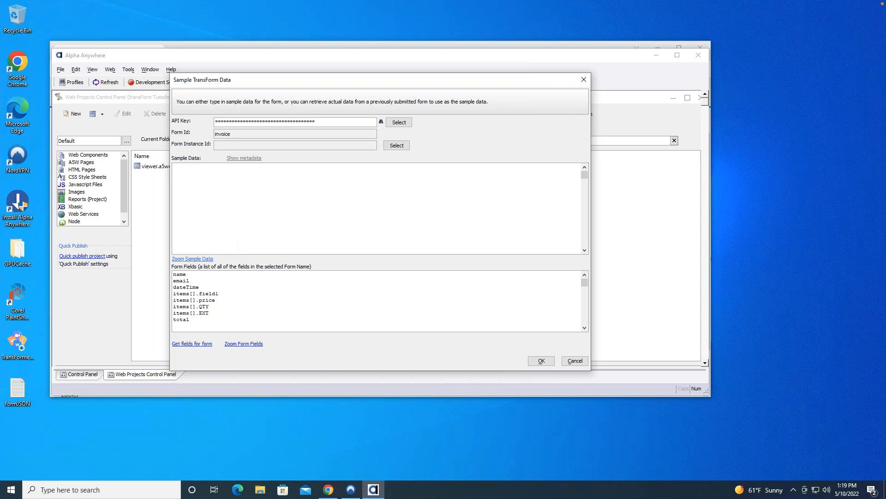
left_click(192, 259)
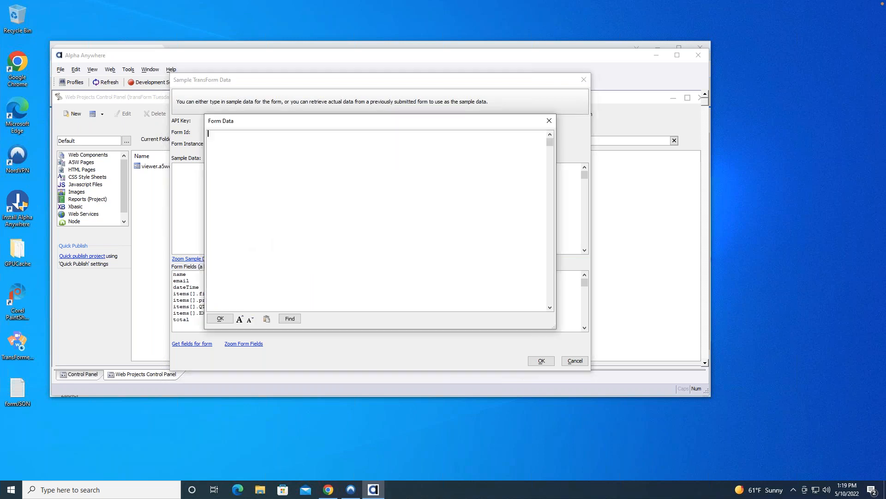
left_click(549, 121)
left_click(392, 144)
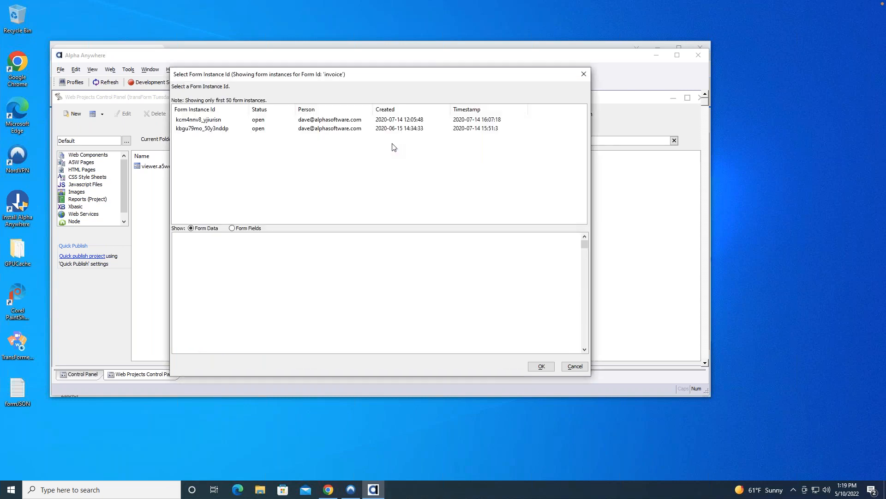
left_click(261, 121)
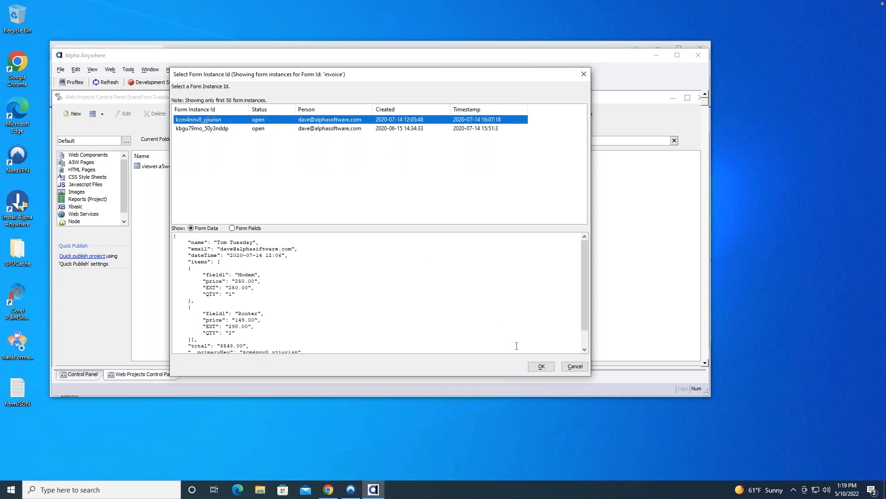
left_click(540, 367)
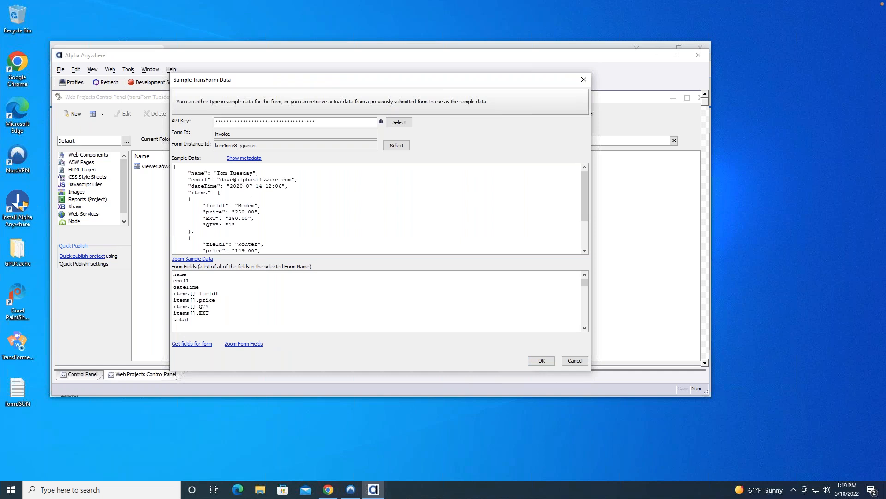
left_click_drag(586, 192, 580, 176)
left_click(541, 361)
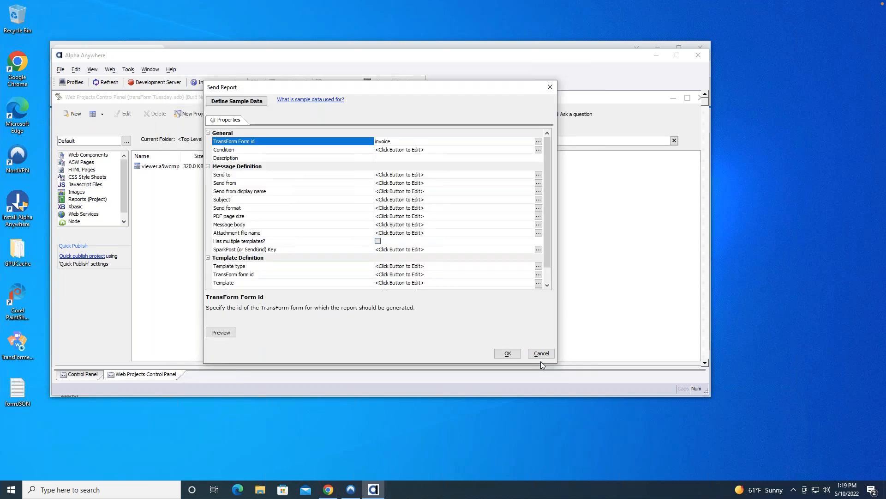
Reopen the report's Send To code, delete the system comment, and view the list of available TransForm form fields.
left_click(470, 176)
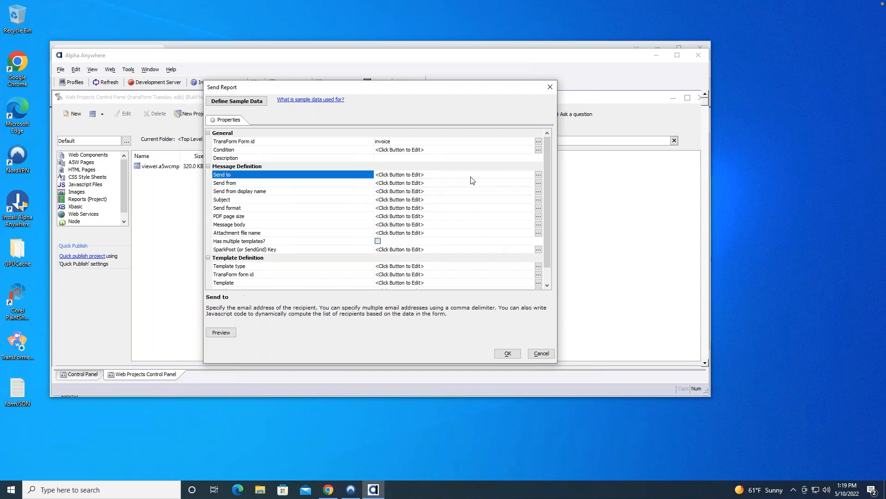
left_click(538, 175)
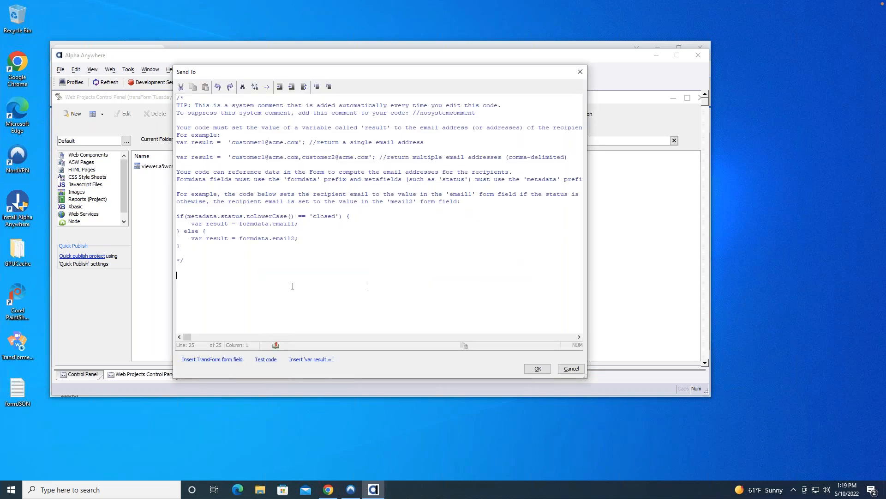
key("ctrl+a")
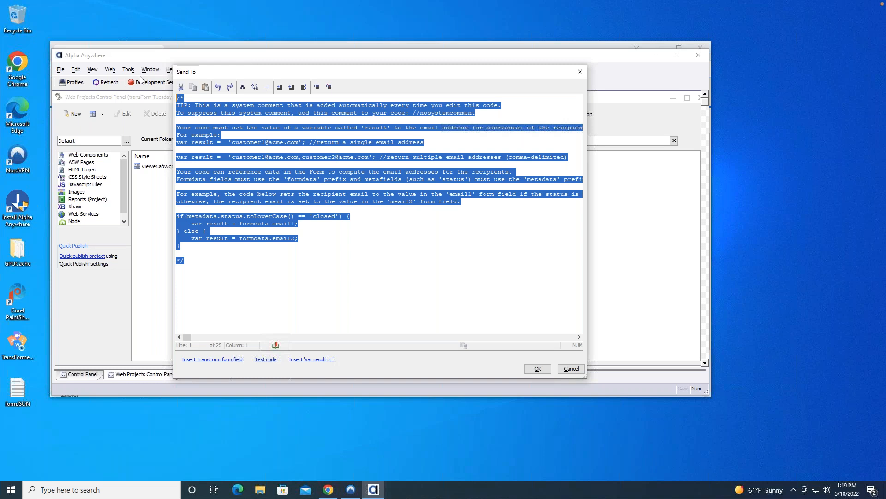
key("Delete")
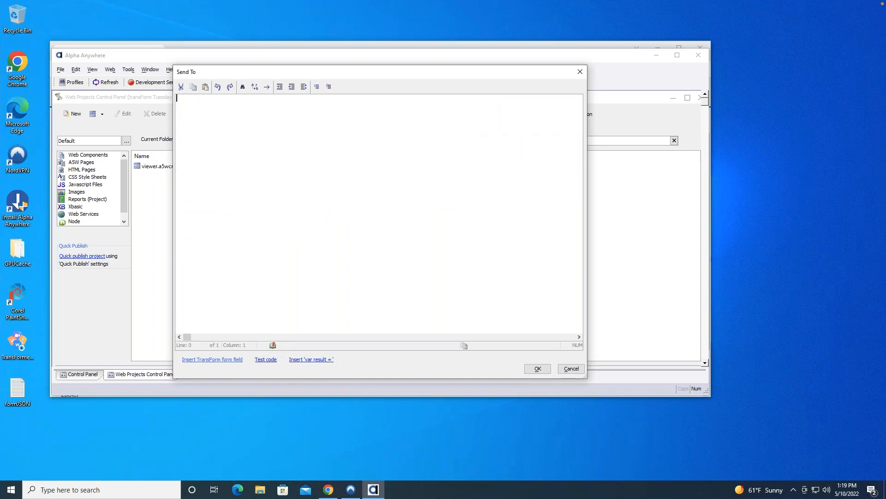
left_click(231, 360)
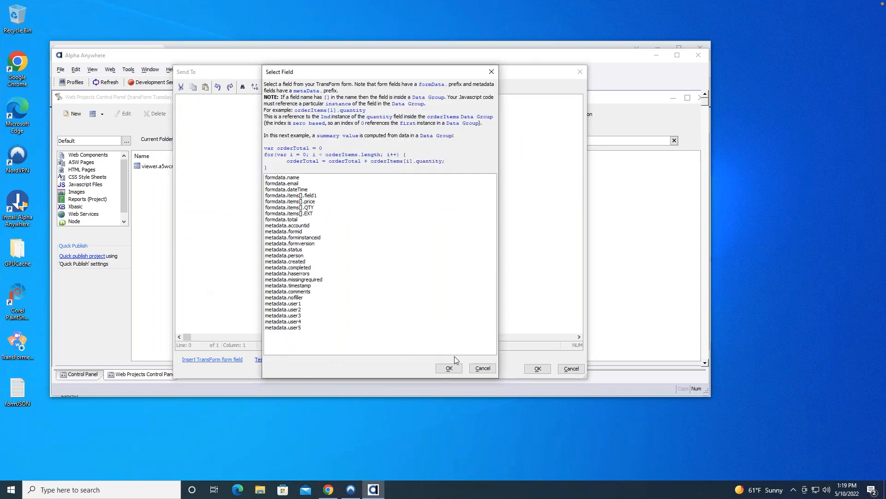
left_click(482, 368)
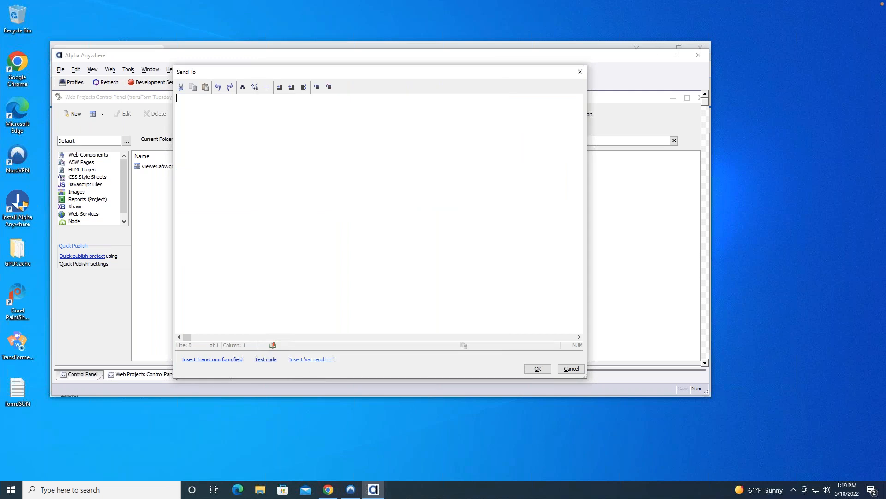
Write 'var result = formdata.email' in the Send To code using the form's email field.
left_click(312, 360)
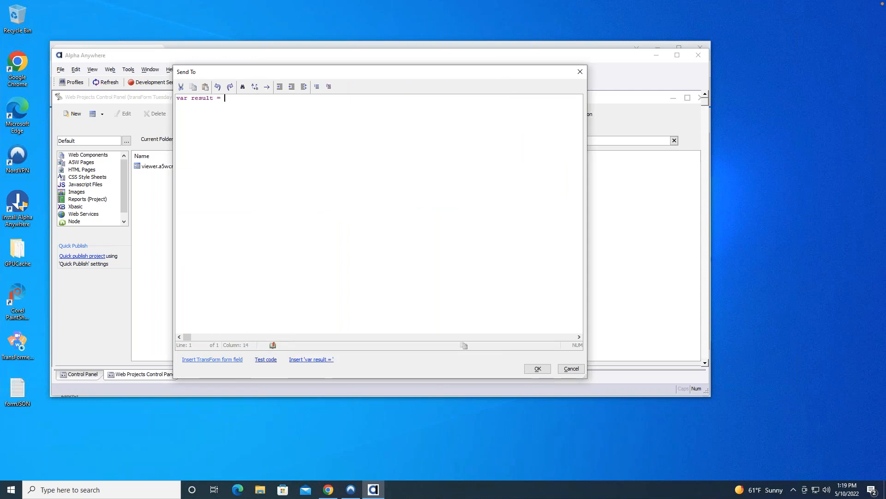
left_click(212, 359)
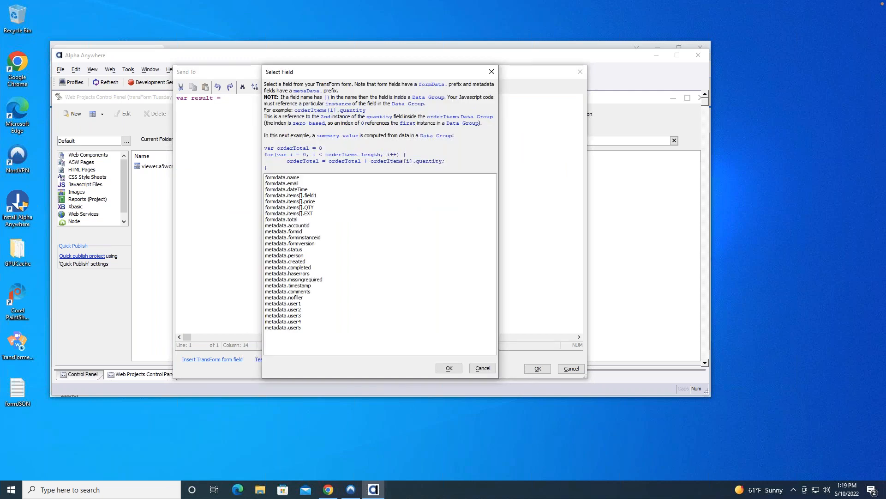
left_click(284, 184)
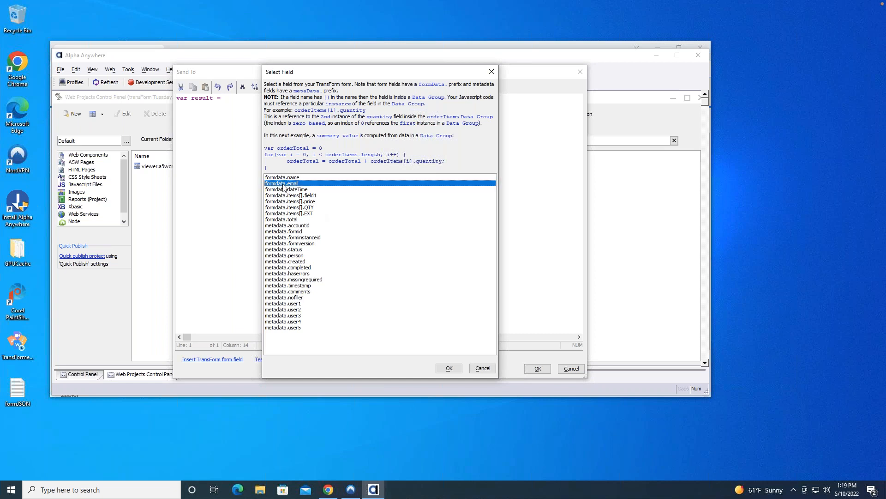
left_click(449, 369)
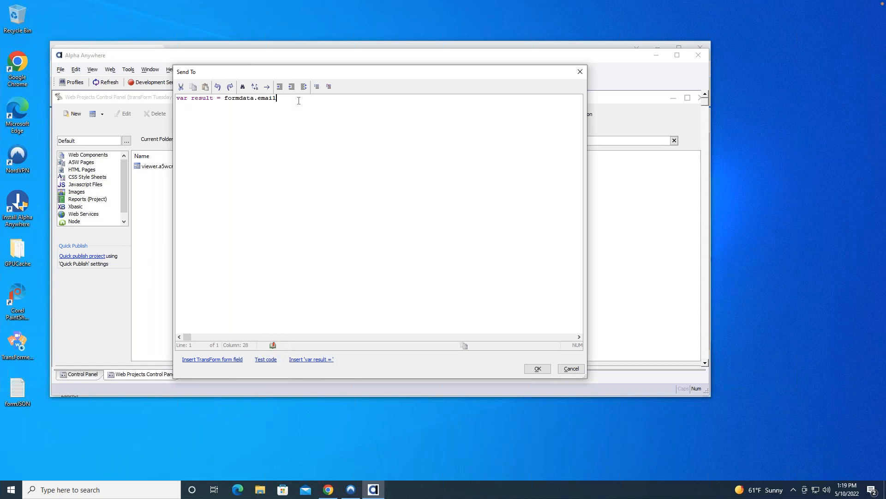
Test the Send To code against the sample form data and close the test dialog.
left_click(260, 359)
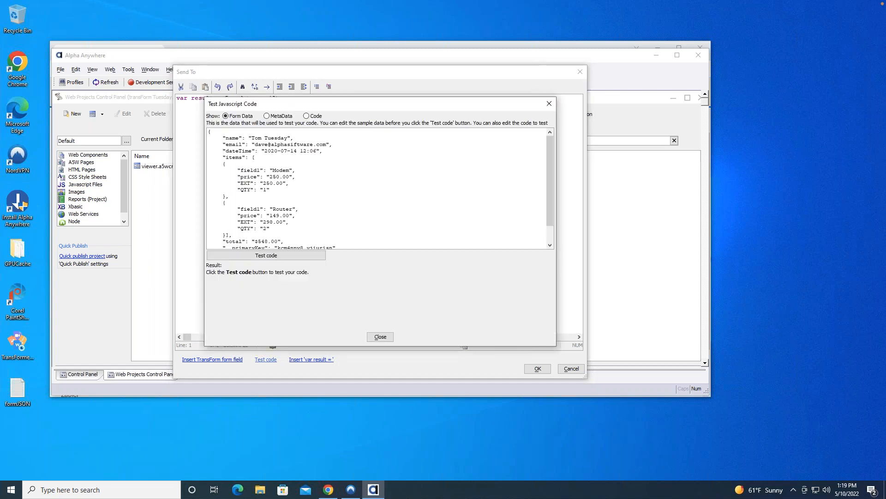
left_click(293, 255)
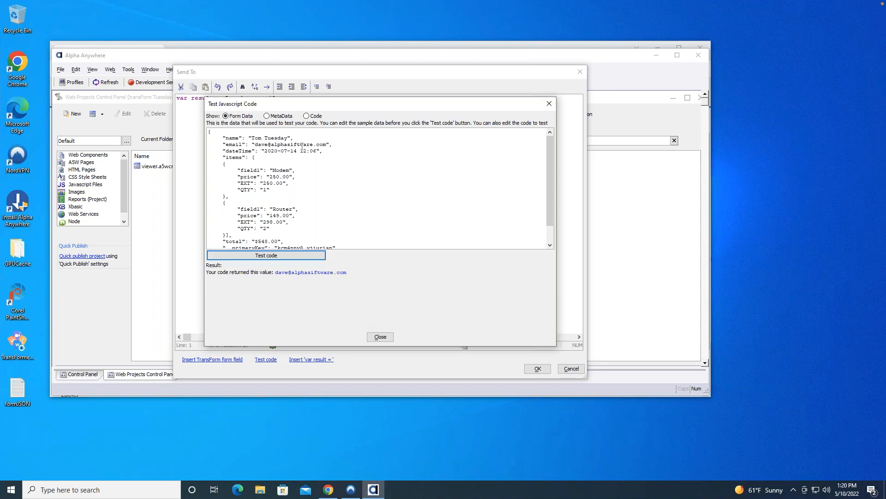
left_click(380, 336)
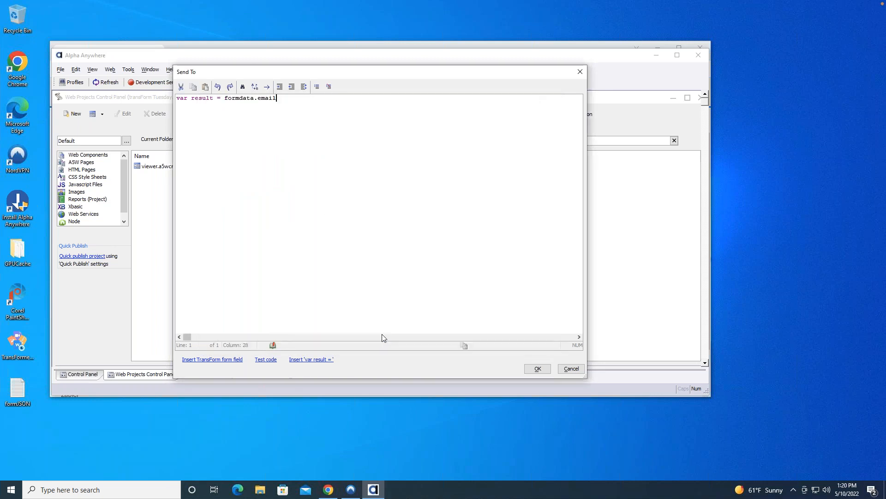
Exit the Send To code editor without saving the changes.
left_click(573, 370)
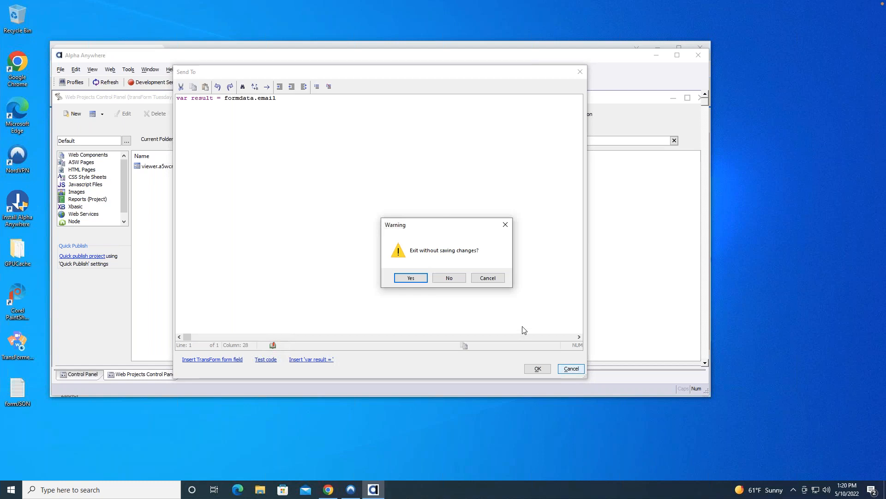
left_click(449, 283)
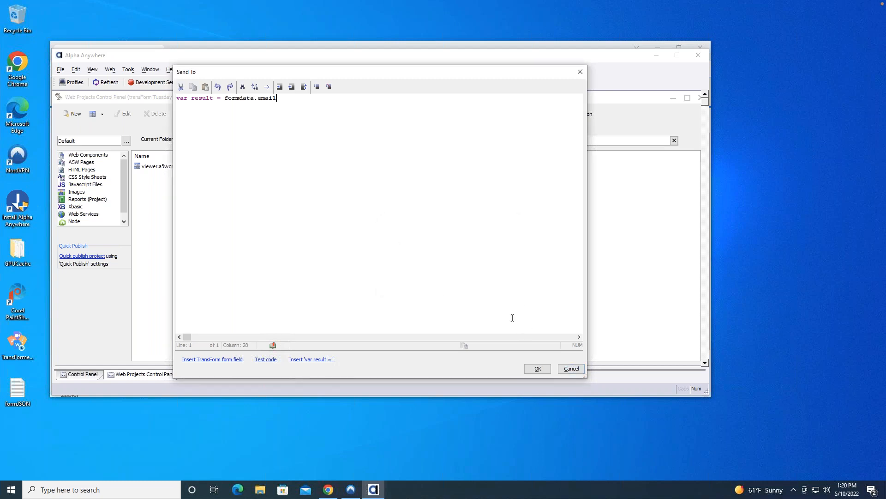
left_click(572, 369)
left_click(409, 278)
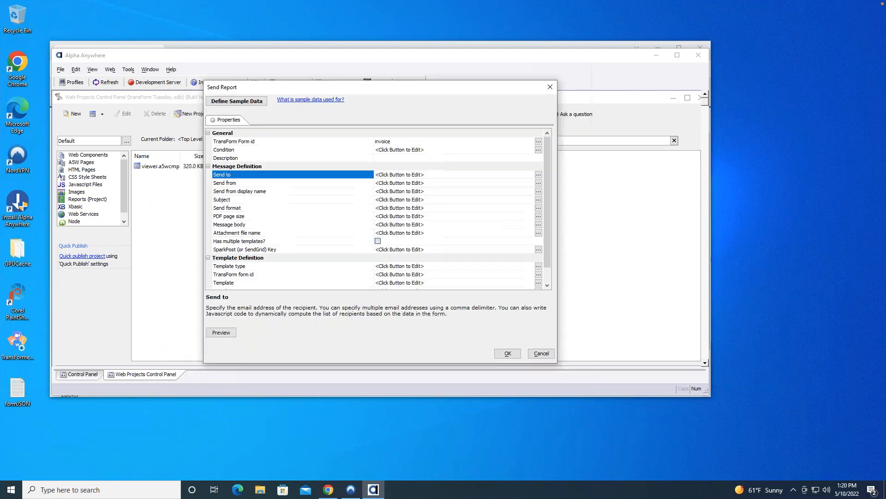
Review the report's Send from, Send from display name and Send format properties, and look over the Template Definition properties.
left_click(281, 183)
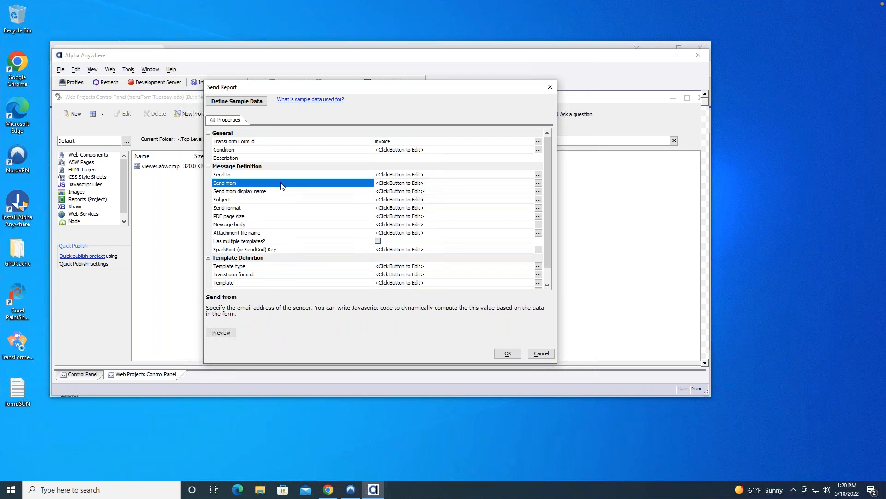
left_click(283, 191)
left_click(284, 209)
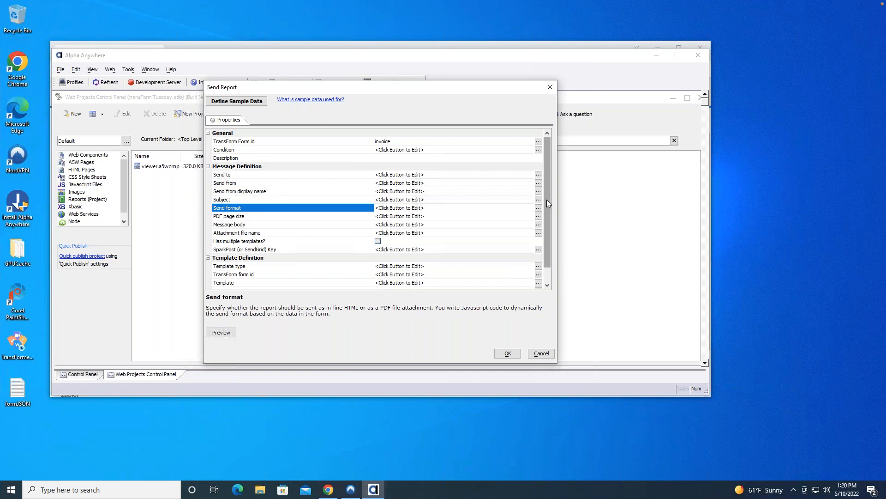
scroll(548, 217, "down", 1)
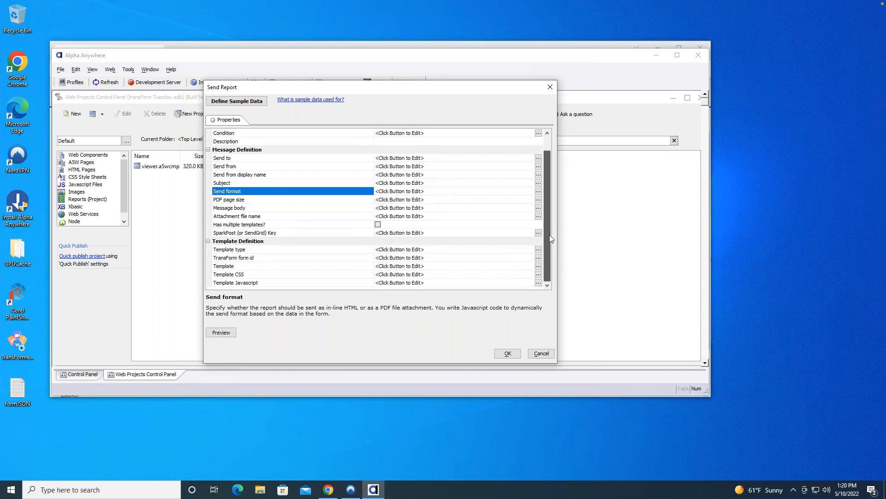
Cancel the report settings after reading the PDF page size help, and review the generated onSubmit JSON definition without saving it.
left_click(451, 200)
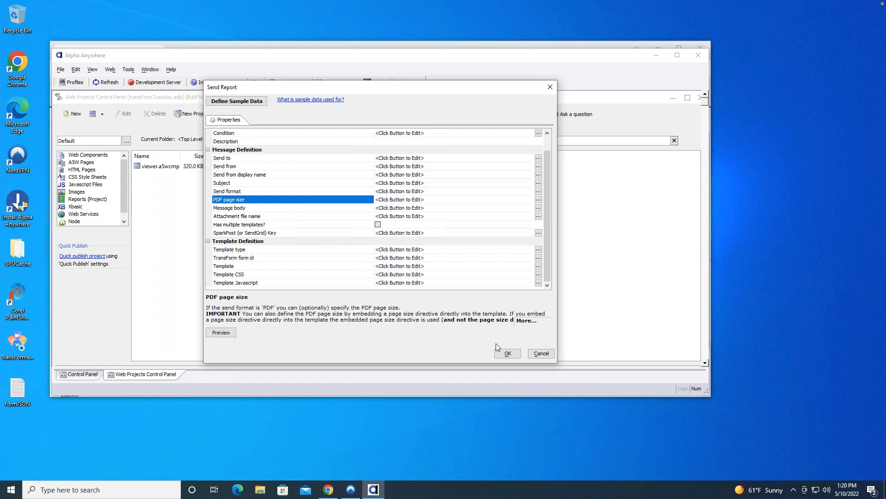
left_click(541, 353)
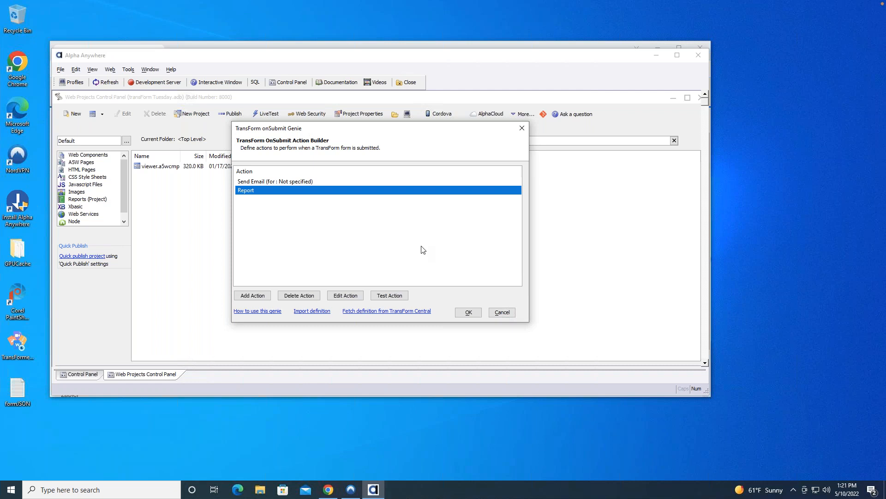
left_click(469, 314)
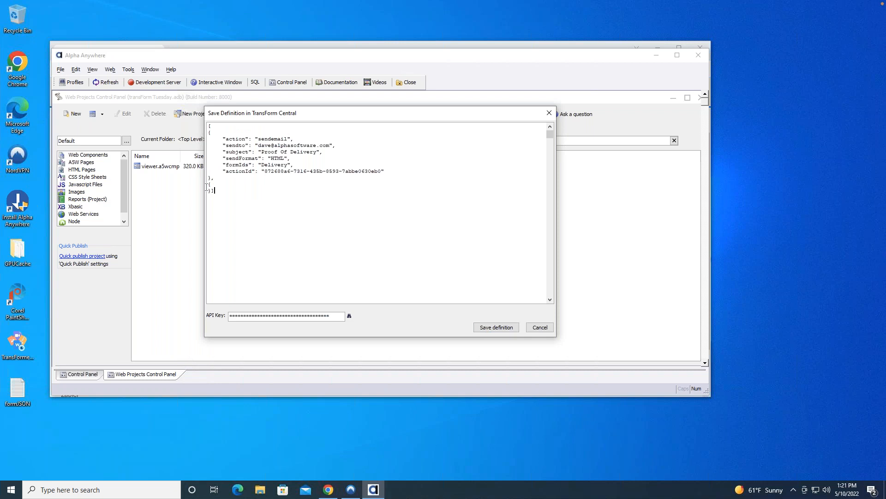
left_click(539, 327)
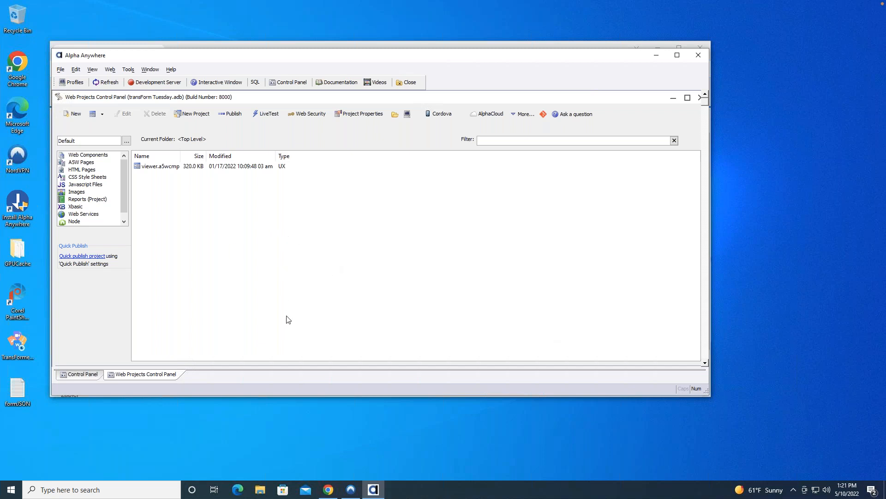
Move the Alpha Anywhere window aside, switch to Alpha TransForm in Chrome and confirm the expired login.
left_click_drag(202, 60, 270, 166)
left_click(215, 53)
left_click(215, 52)
left_click(138, 52)
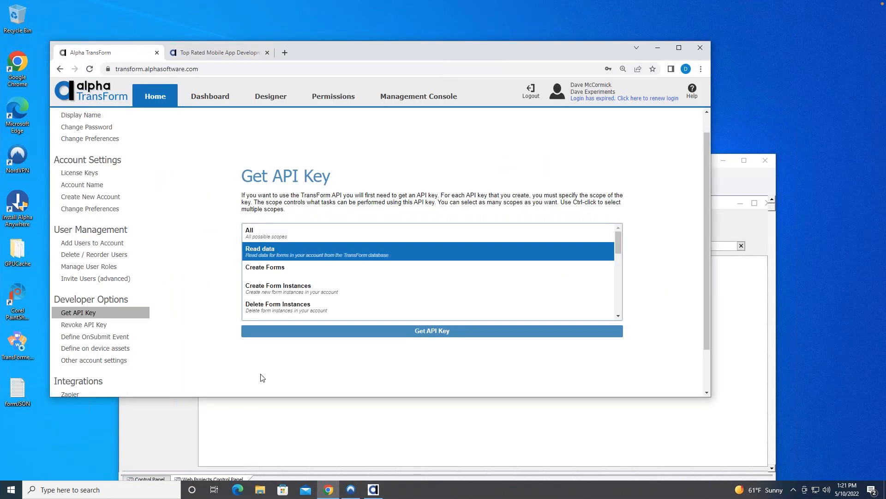
left_click(116, 337)
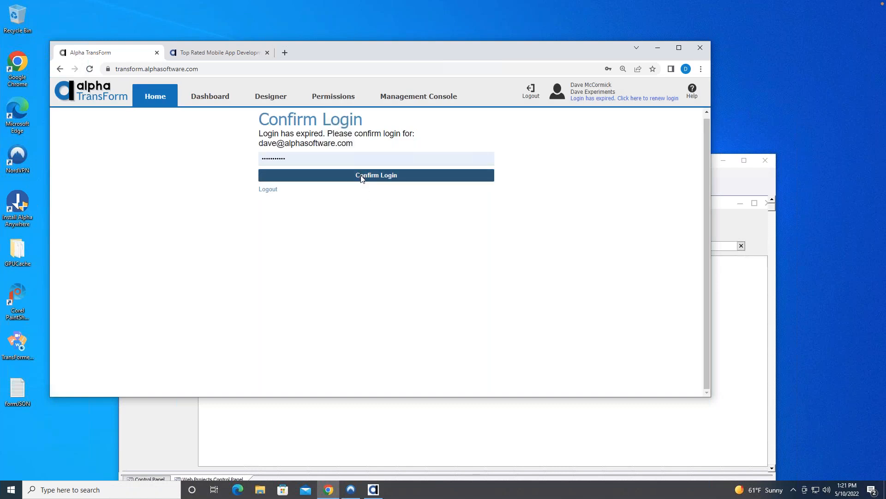
left_click(362, 178)
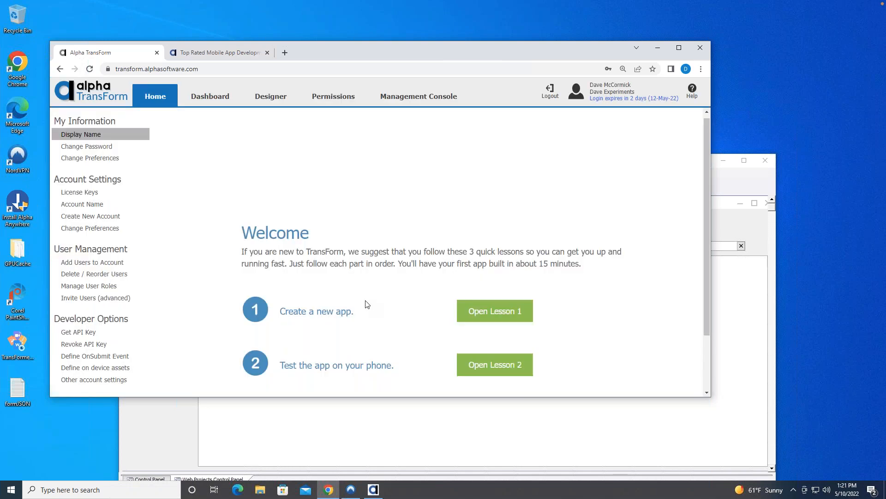
Open the TransForm account's onSubmit event definition and view its sendemail action as JSON.
scroll(352, 306, "down", 1)
left_click(119, 332)
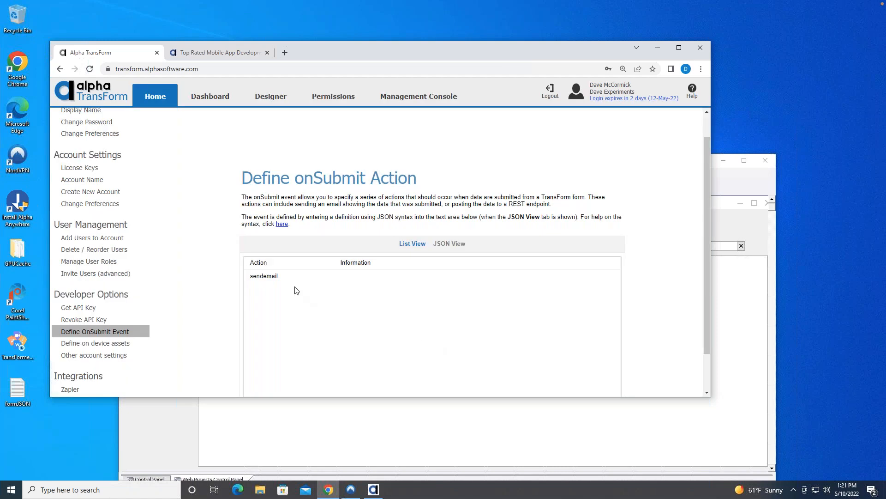
left_click(279, 277)
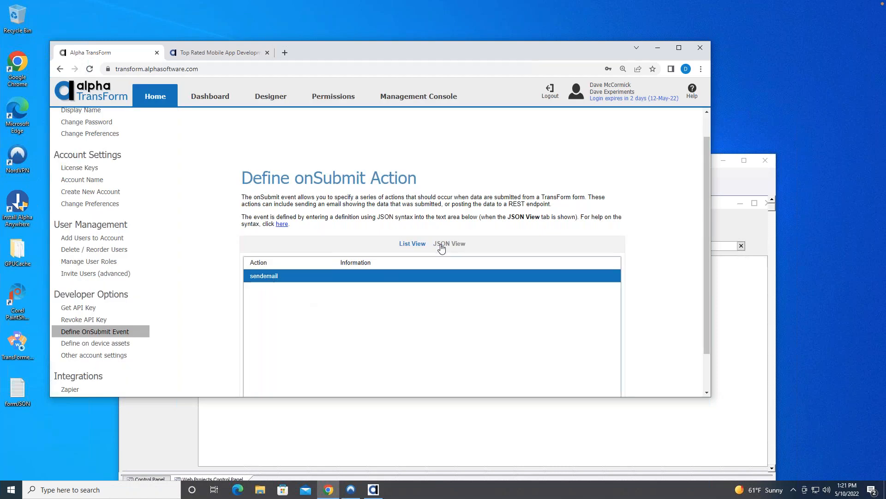
left_click(443, 245)
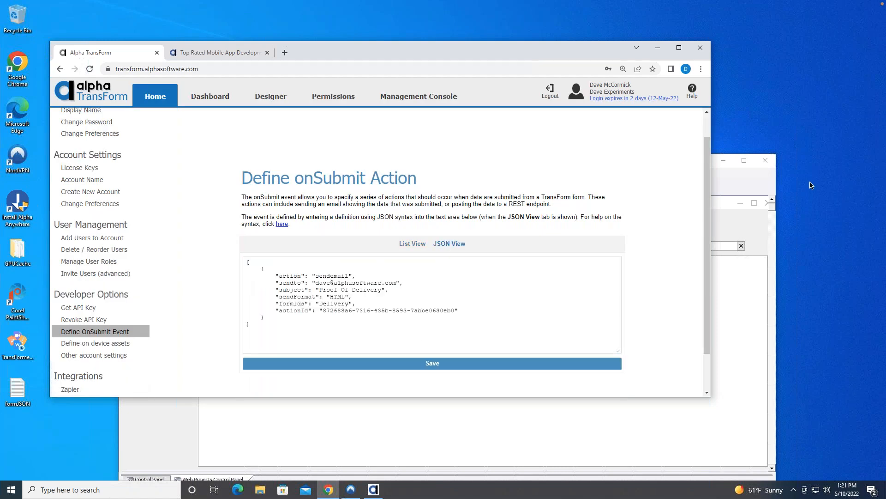